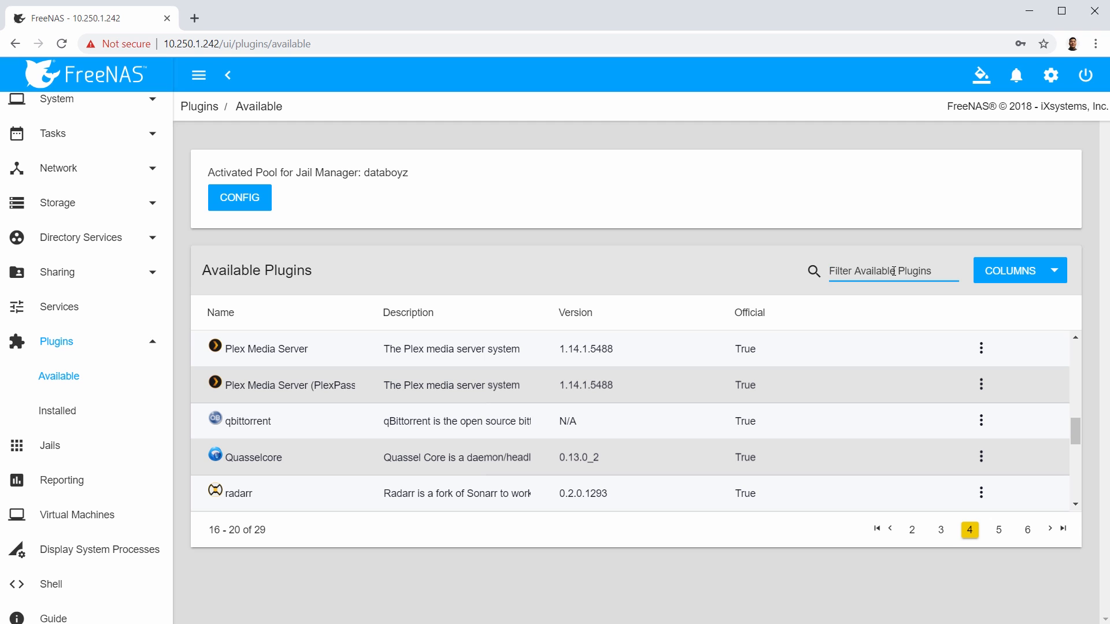
Filter available plugins by 'plex', then briefly open and close the plex.tv website tab.
{"action": "type", "text": "plex"}
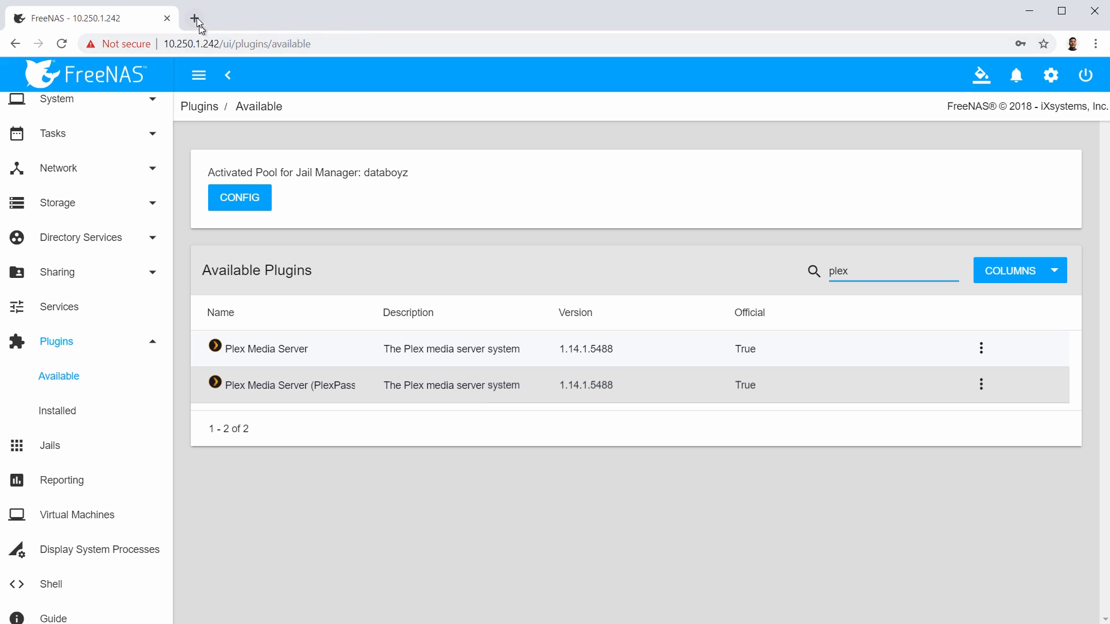
{"action": "left_click", "coordinate": [199, 24]}
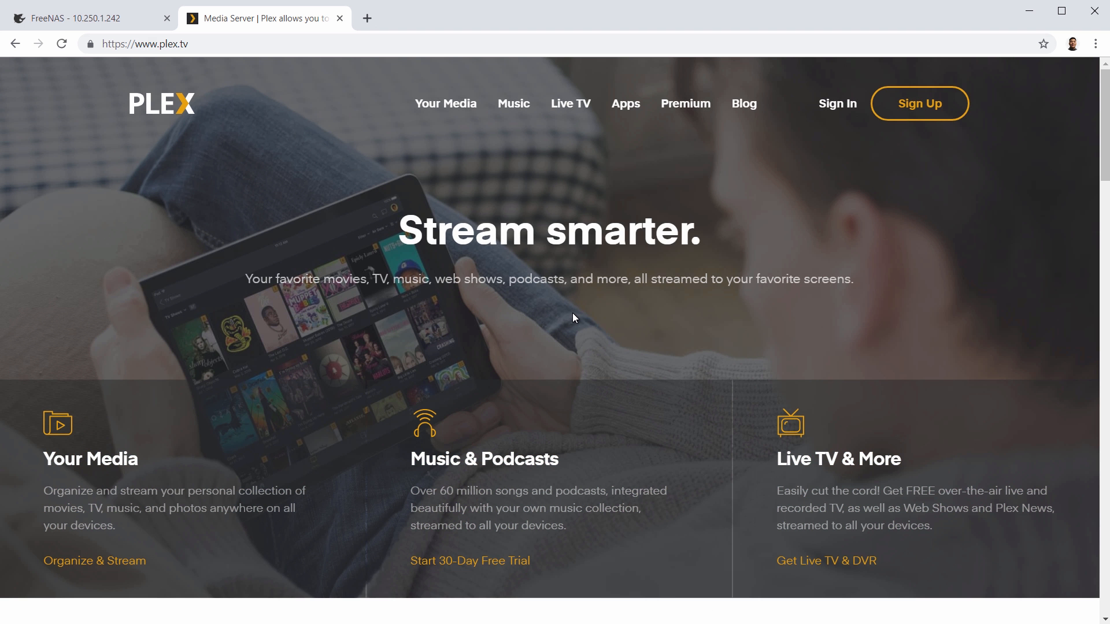
{"action": "scroll", "coordinate": [575, 317], "scroll_direction": "down", "scroll_amount": 1}
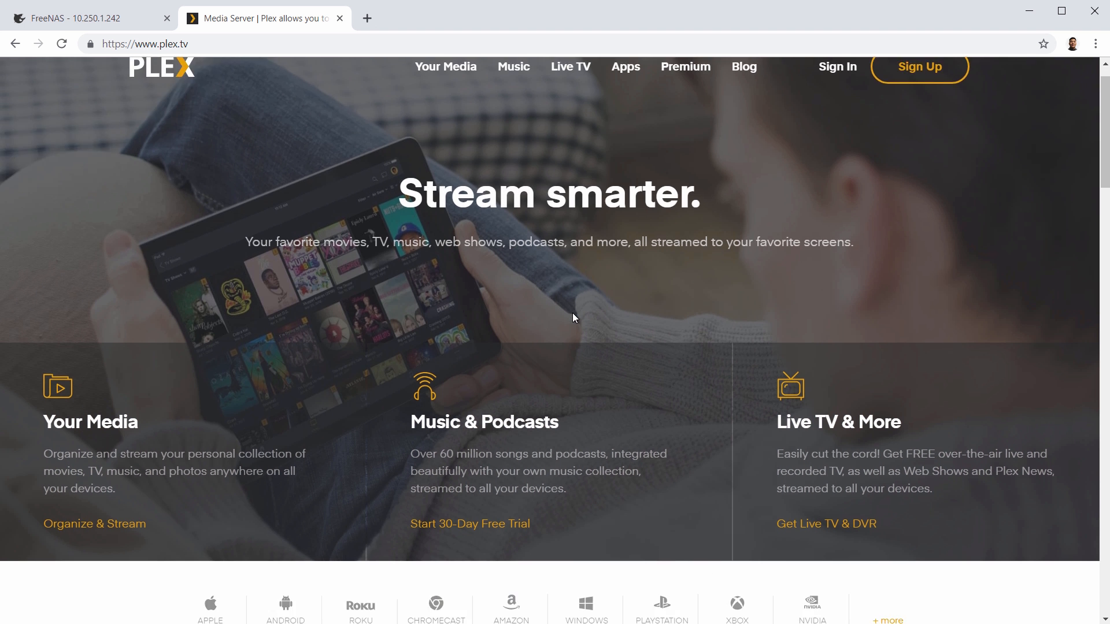
{"action": "key", "text": "ctrl+w"}
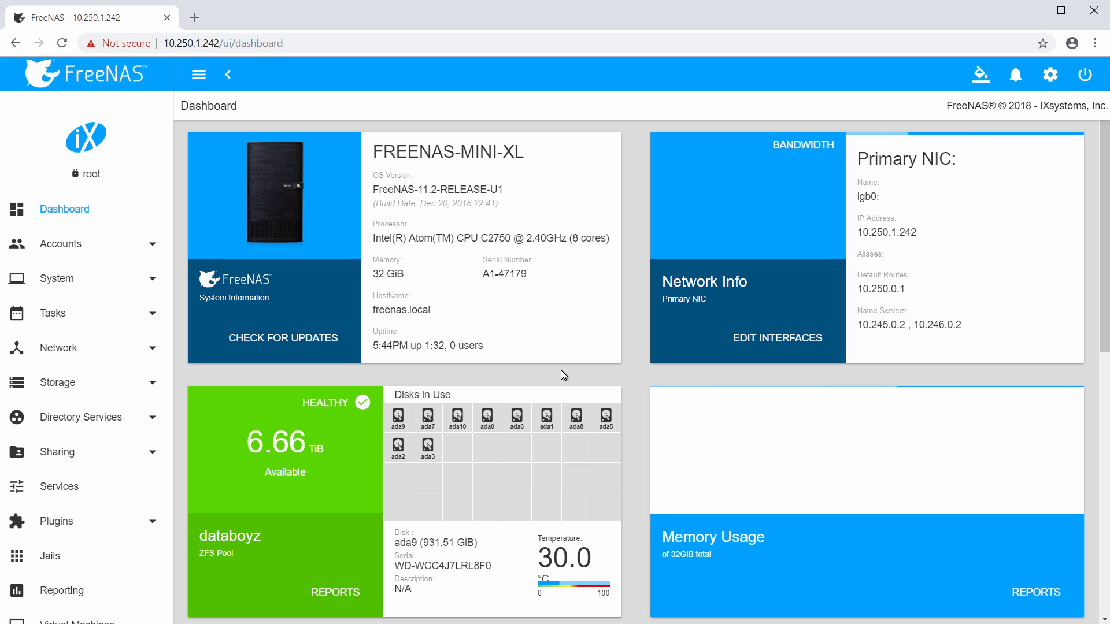
Go to Storage > Pools, expand databoyz, and bring up its dataset actions menu.
{"action": "left_click", "coordinate": [139, 388]}
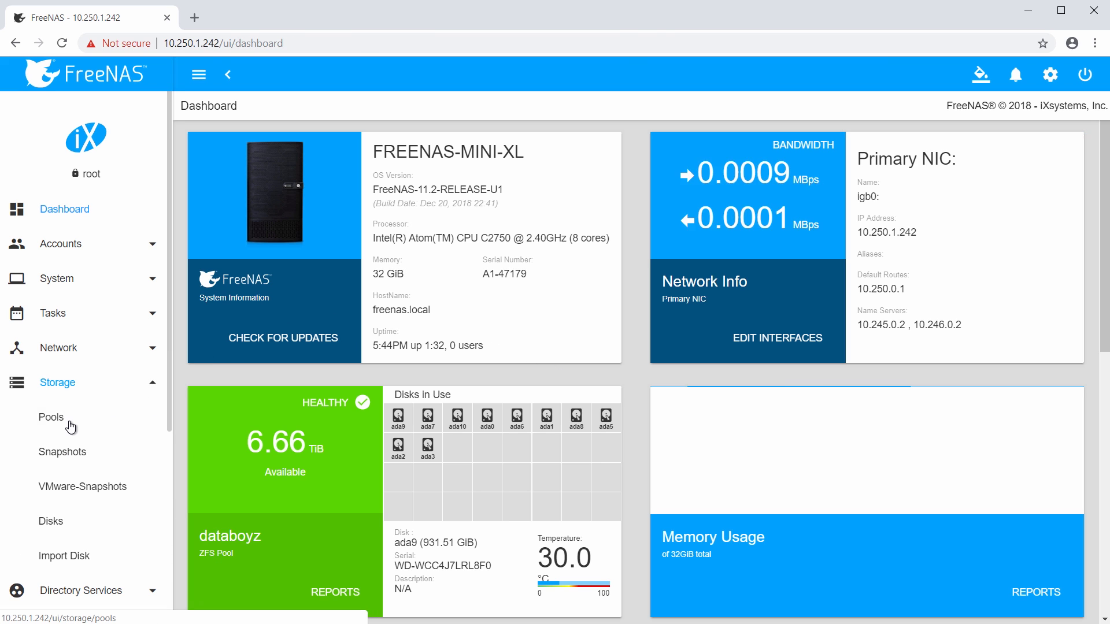
{"action": "left_click", "coordinate": [70, 421]}
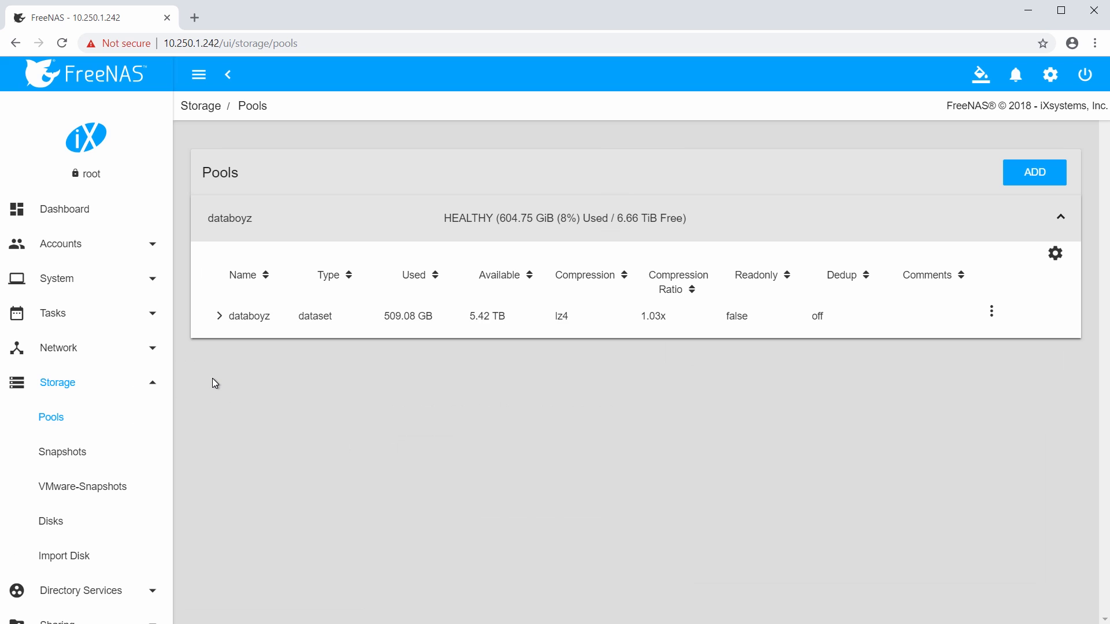
{"action": "left_click", "coordinate": [219, 318]}
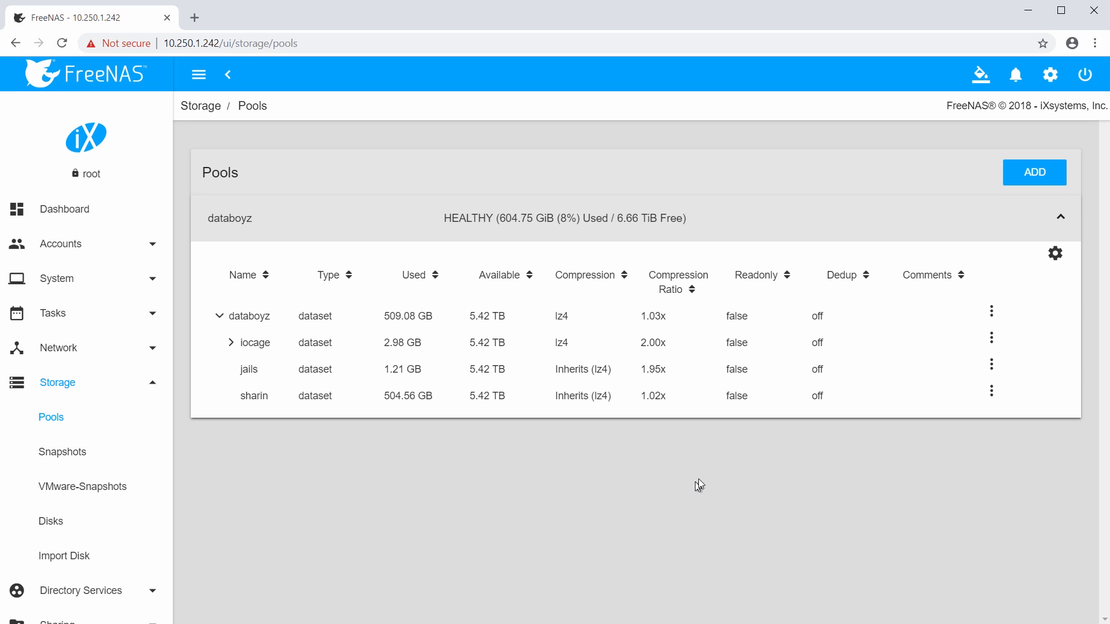
{"action": "left_click", "coordinate": [990, 314]}
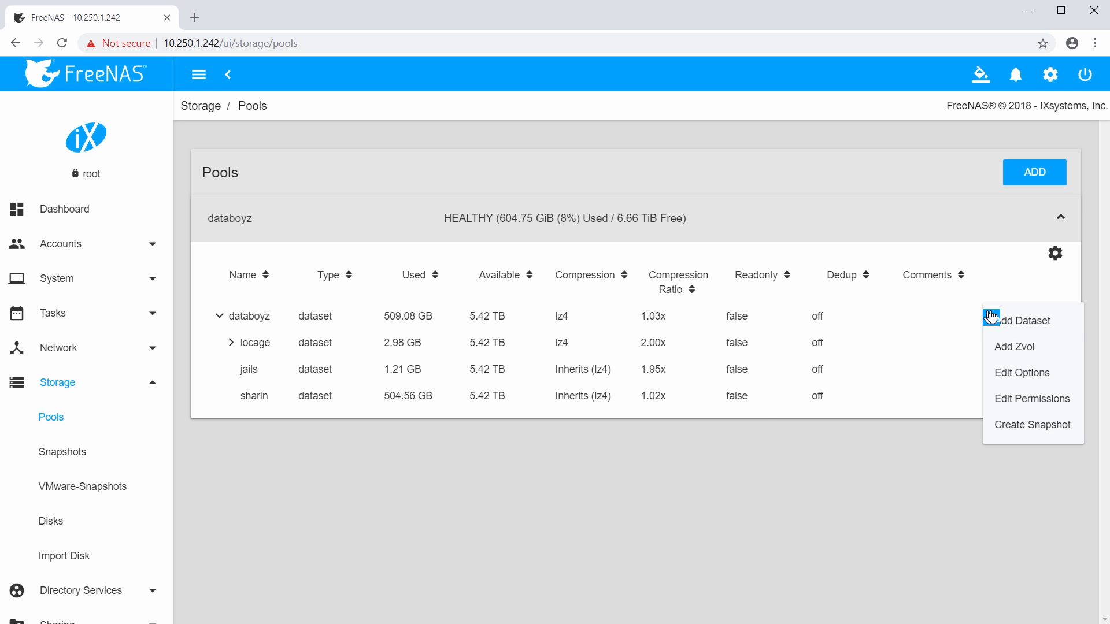
Add dataset 'plexmediafiles' under databoyz with Windows share type and quota 500 GiB.
{"action": "left_click", "coordinate": [1033, 330]}
{"action": "left_click", "coordinate": [377, 160]}
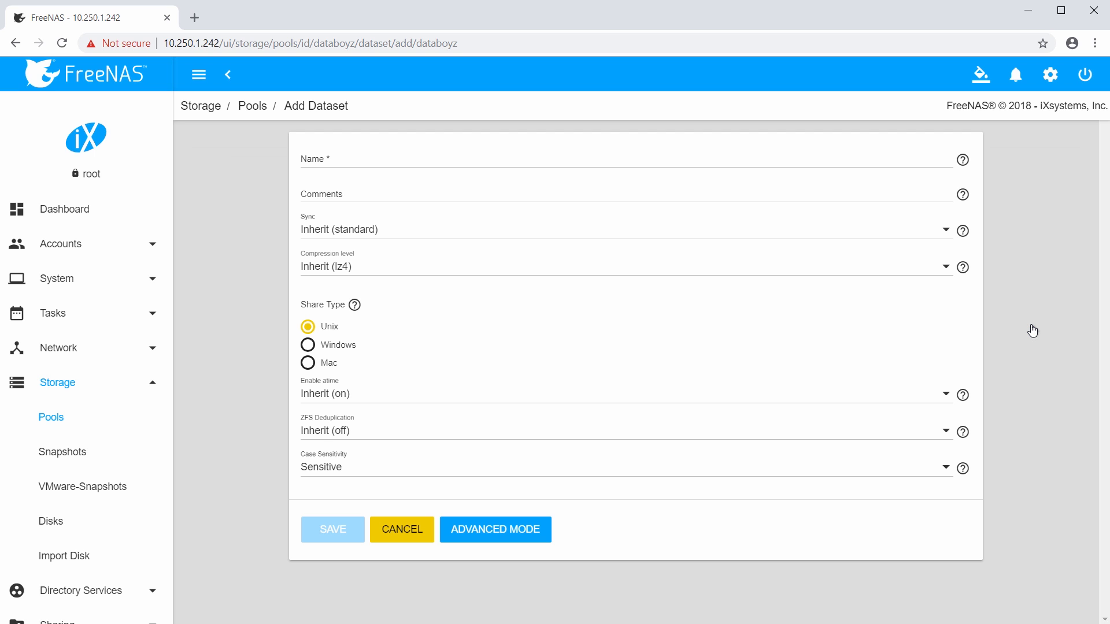
{"action": "type", "text": "plexmediafiles"}
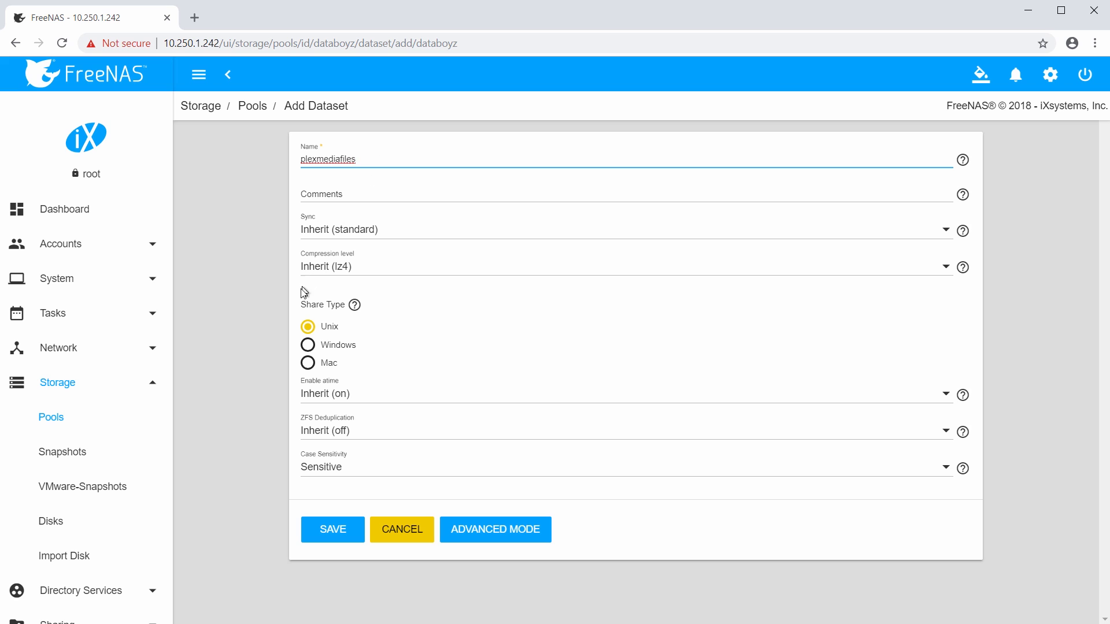
{"action": "left_click", "coordinate": [309, 349]}
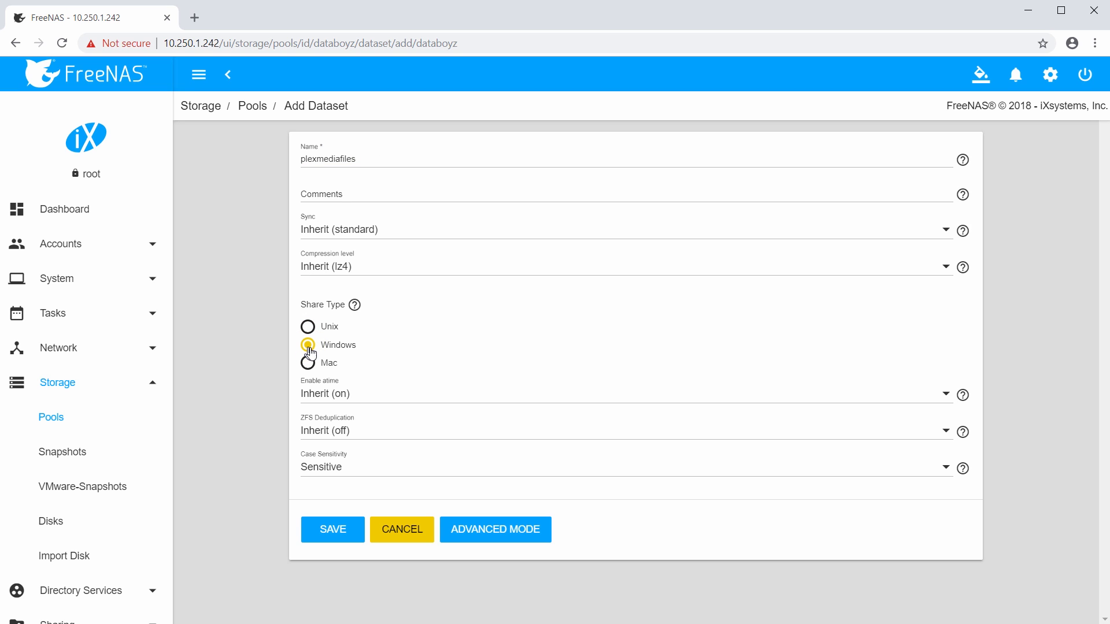
{"action": "left_click", "coordinate": [485, 529]}
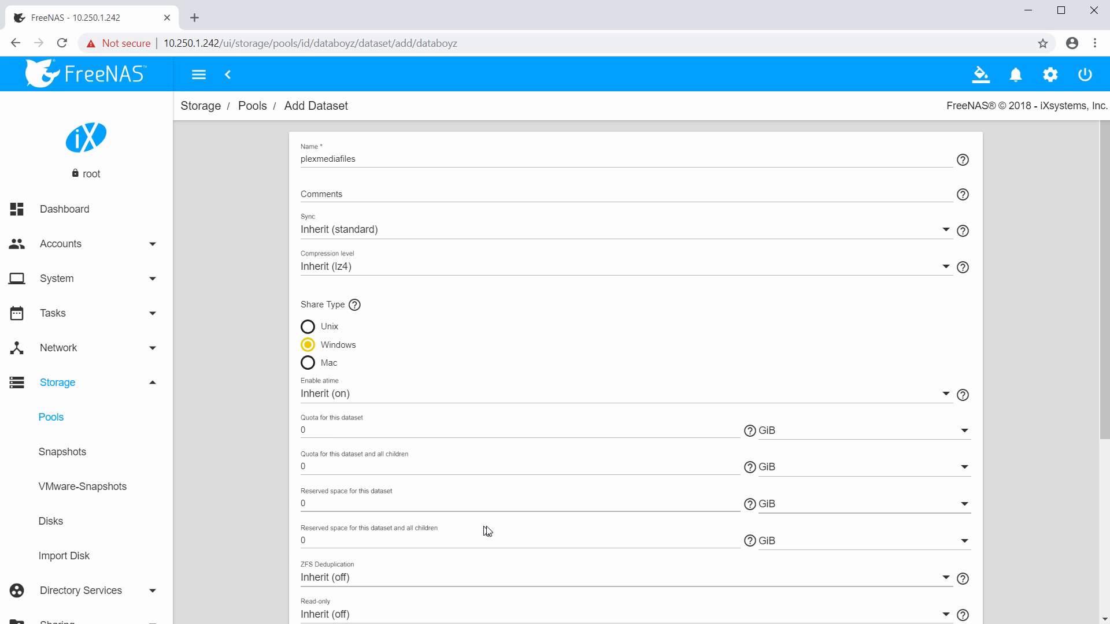
{"action": "left_click", "coordinate": [438, 431]}
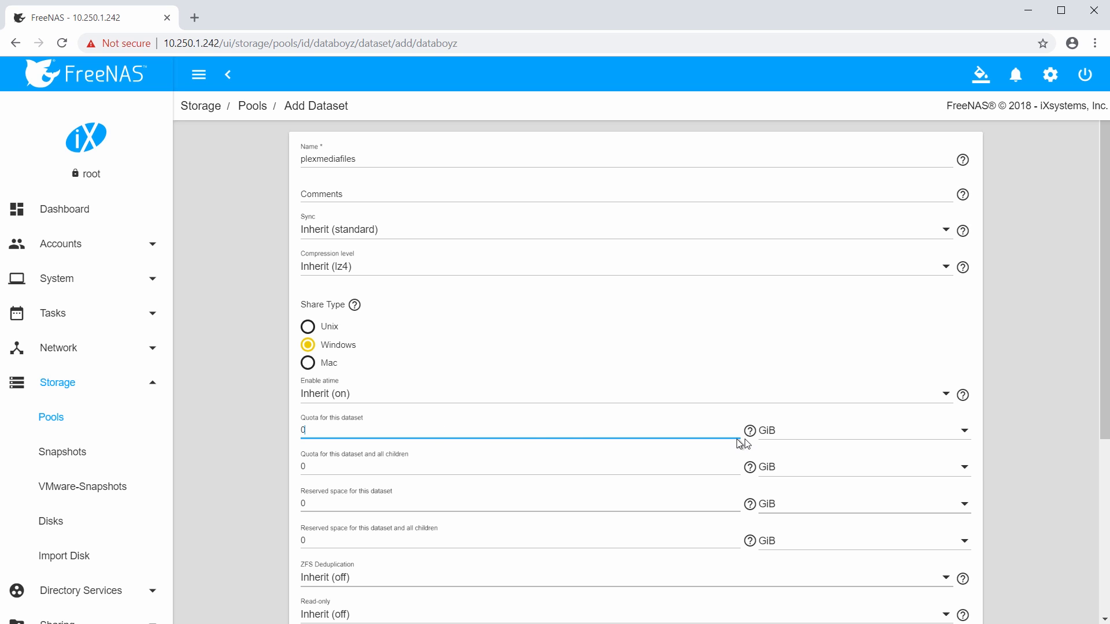
{"action": "mouse_move", "coordinate": [754, 436]}
{"action": "type", "text": "500"}
{"action": "scroll", "coordinate": [476, 434], "scroll_direction": "down", "scroll_amount": 5}
Save plexmediafiles, confirm it under databoyz, then go to Accounts > Users.
{"action": "left_click", "coordinate": [334, 592]}
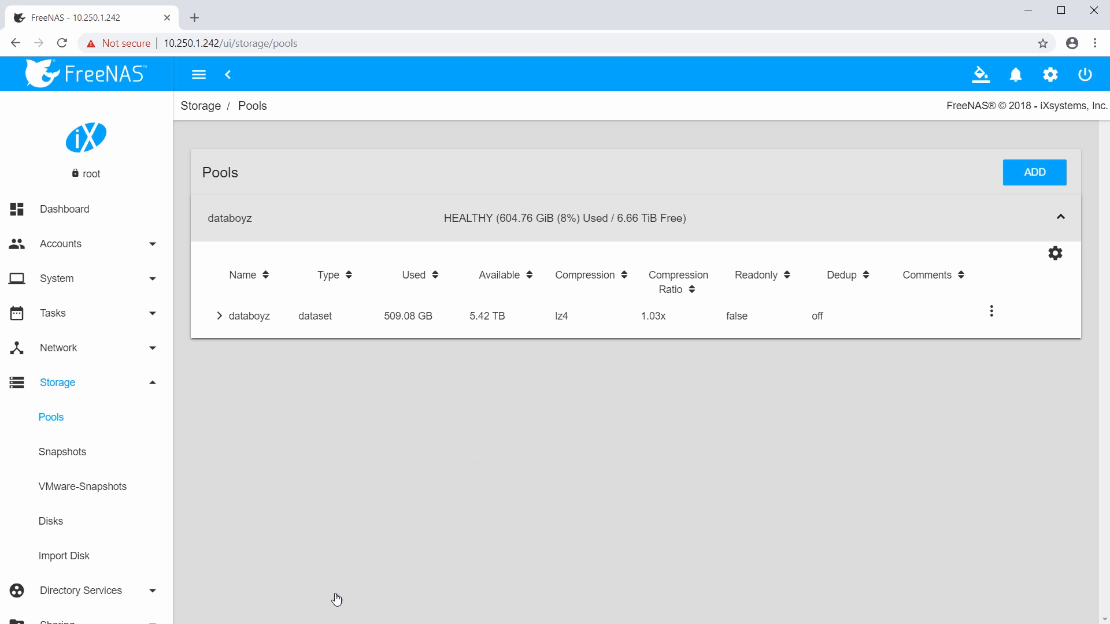
{"action": "left_click", "coordinate": [218, 319]}
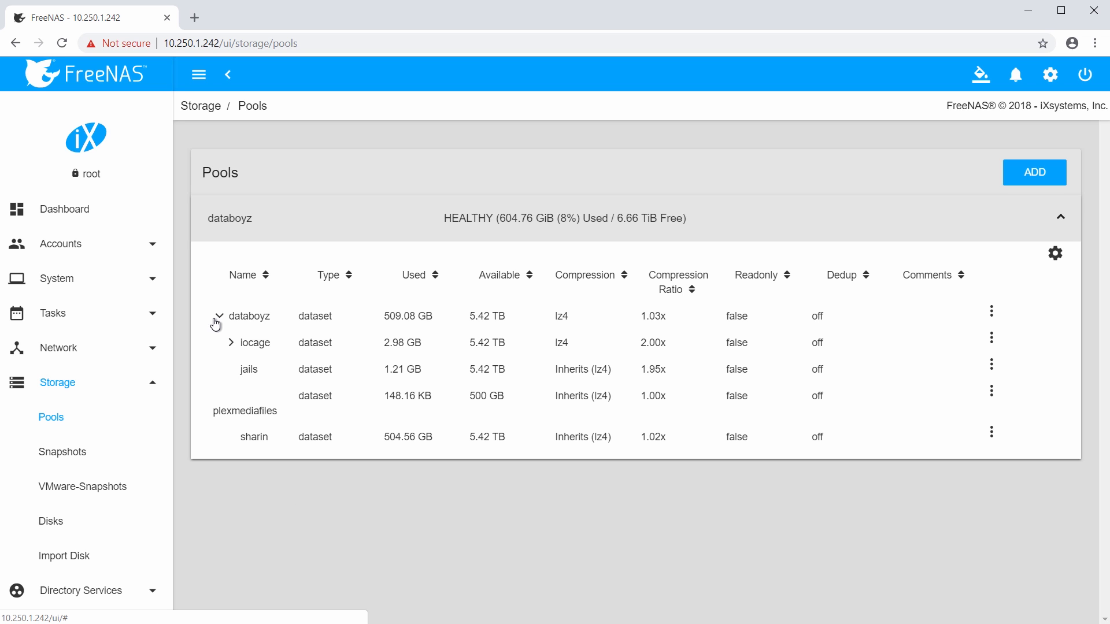
{"action": "double_click", "coordinate": [226, 409]}
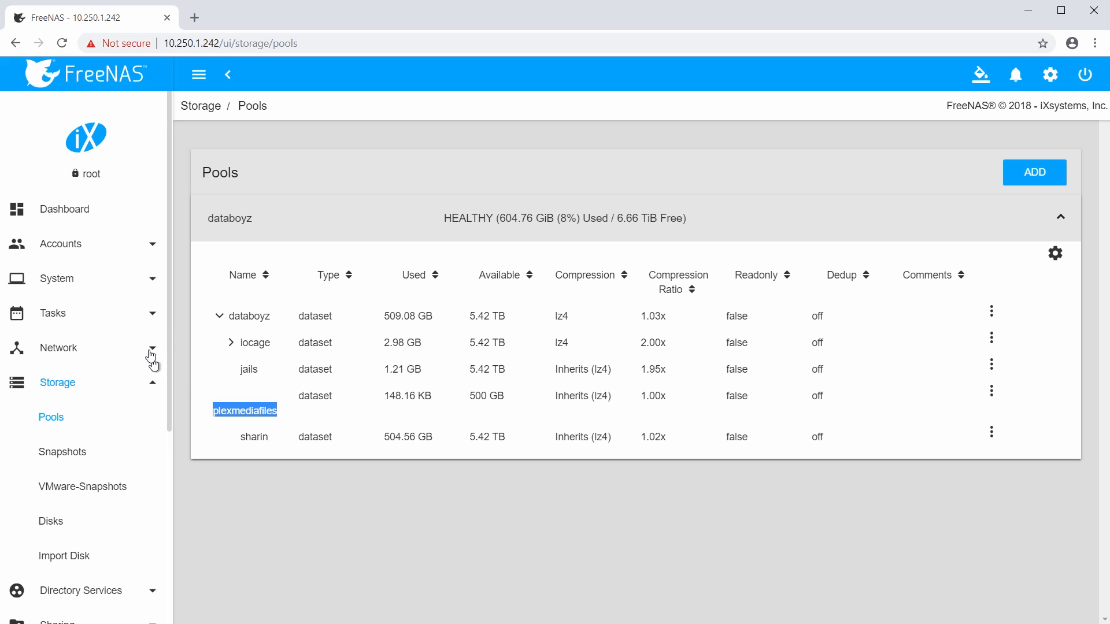
{"action": "left_click", "coordinate": [175, 375]}
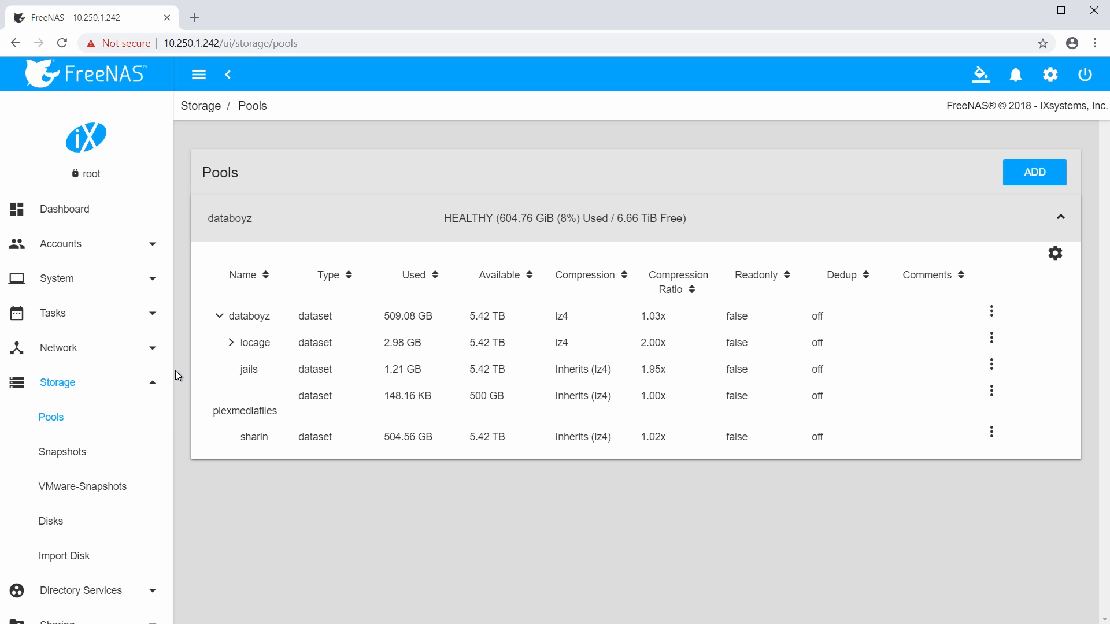
{"action": "left_click", "coordinate": [151, 246]}
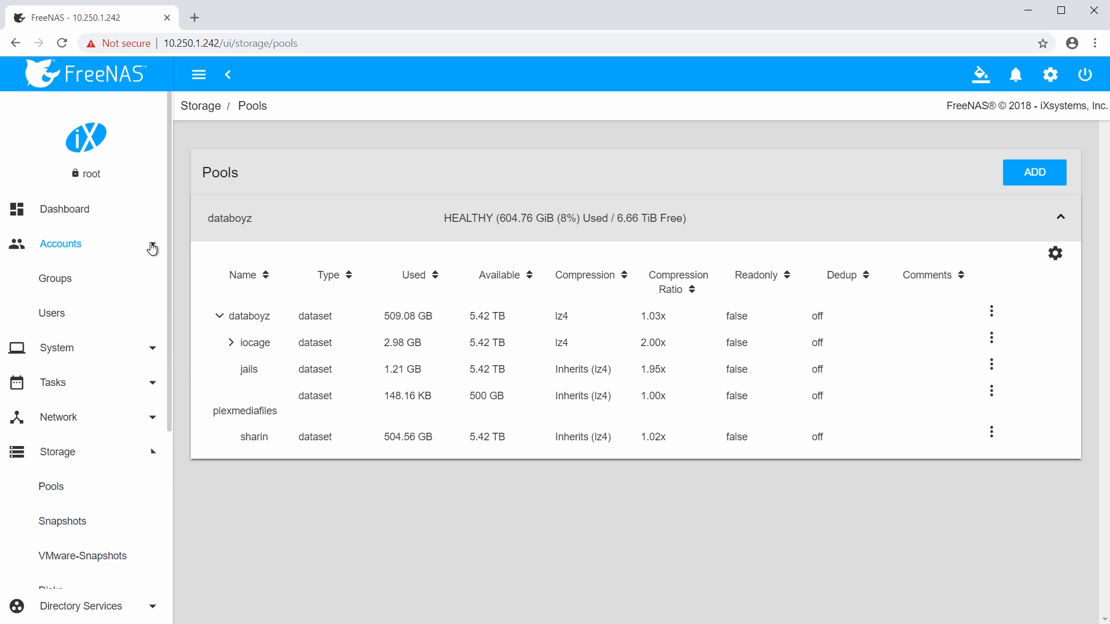
{"action": "left_click", "coordinate": [60, 319]}
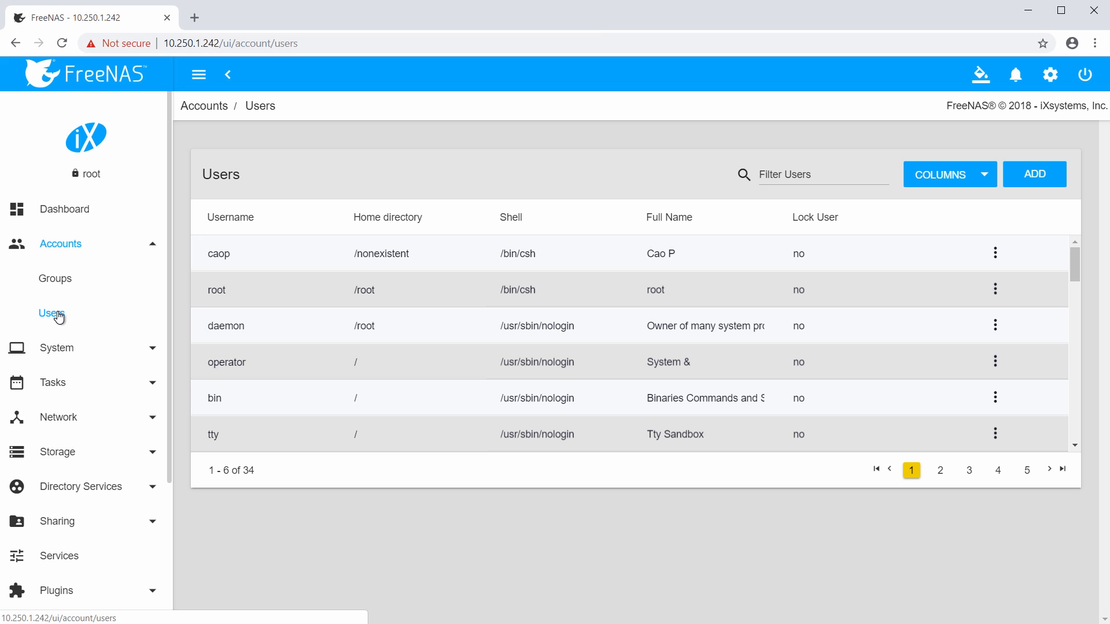
Add a user with full name 'Plex User', username plexuser, and a confirmed account password.
{"action": "left_click", "coordinate": [1038, 185]}
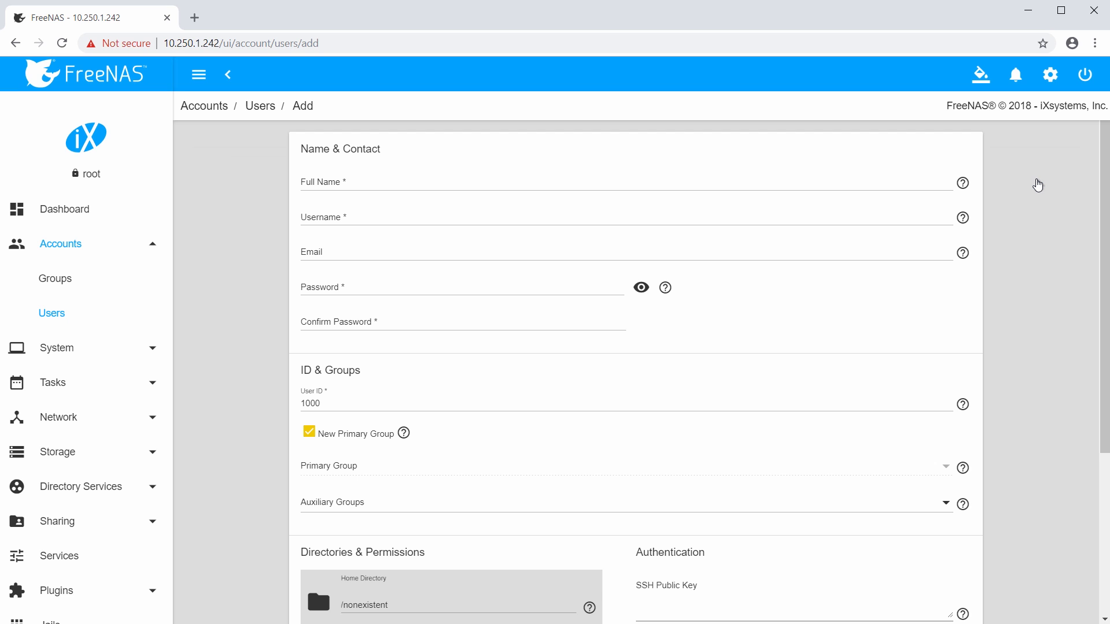
{"action": "left_click", "coordinate": [466, 185]}
{"action": "type", "text": "Plex User"}
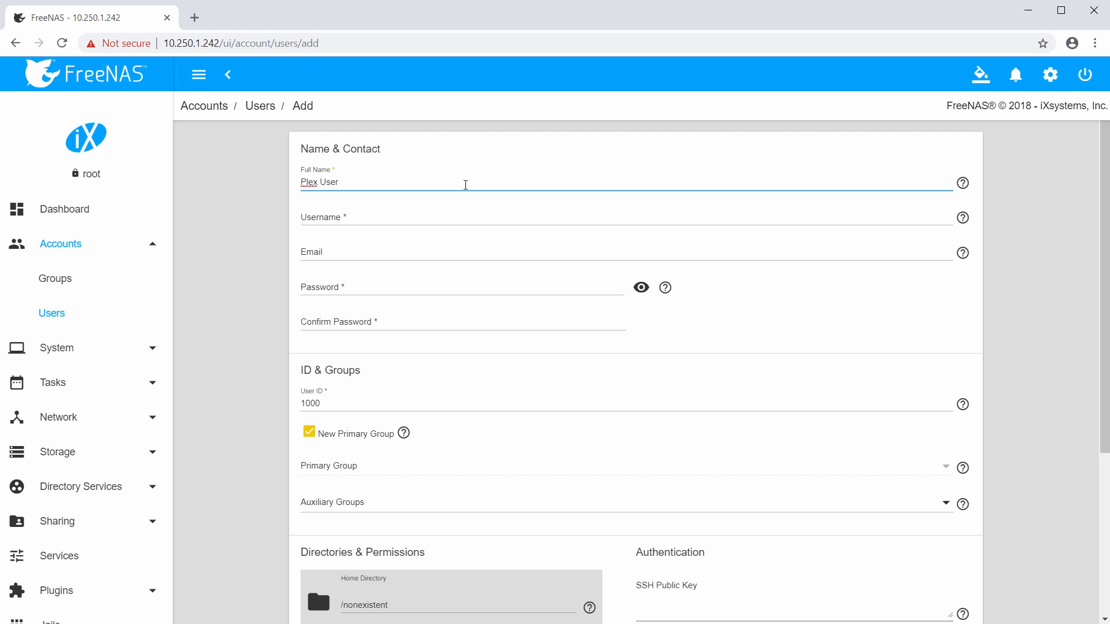
{"action": "left_click_drag", "start_coordinate": [445, 226], "coordinate": [428, 223]}
{"action": "left_click", "coordinate": [419, 220]}
{"action": "double_click", "coordinate": [419, 220]}
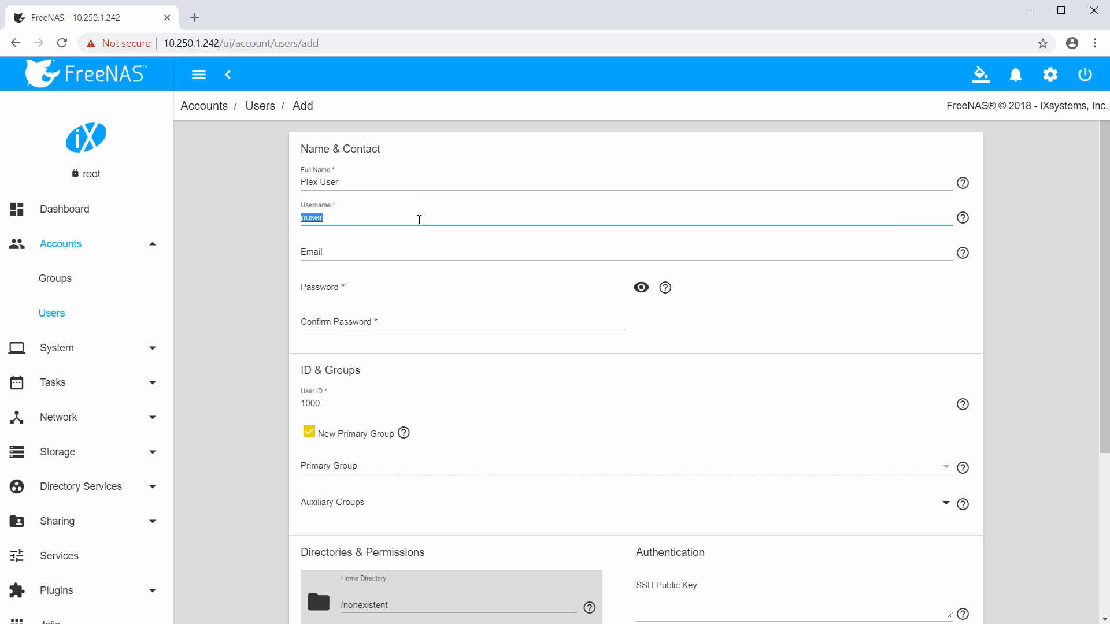
{"action": "type", "text": "plexuser"}
{"action": "left_click", "coordinate": [382, 288]}
{"action": "type", "text": "plexuser"}
{"action": "key", "text": "Tab"}
{"action": "key", "text": "Tab"}
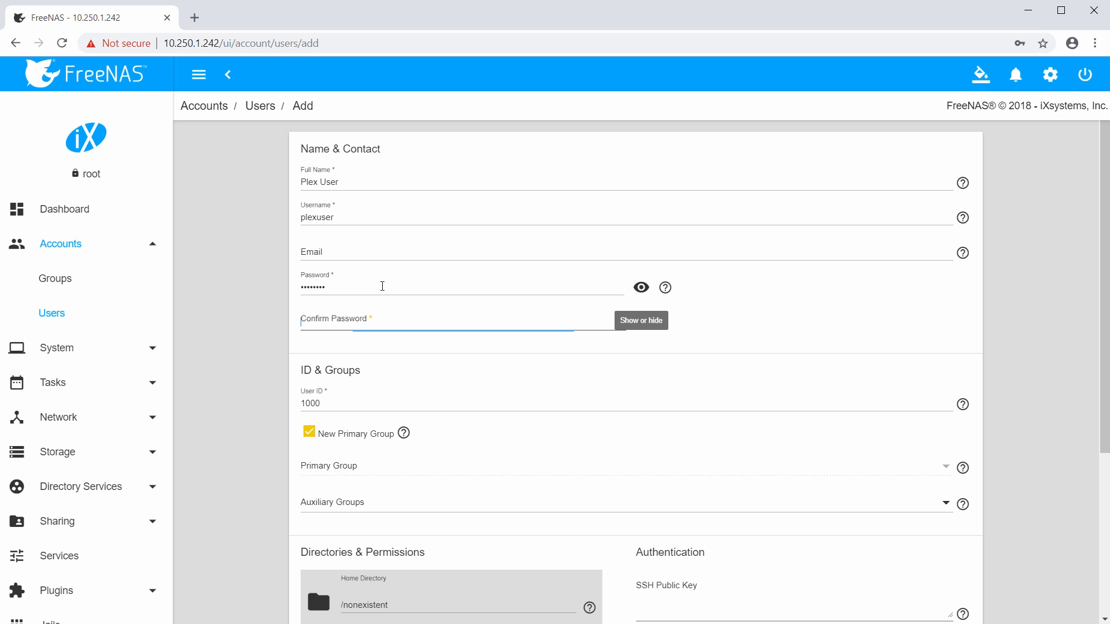
{"action": "type", "text": "plexuser"}
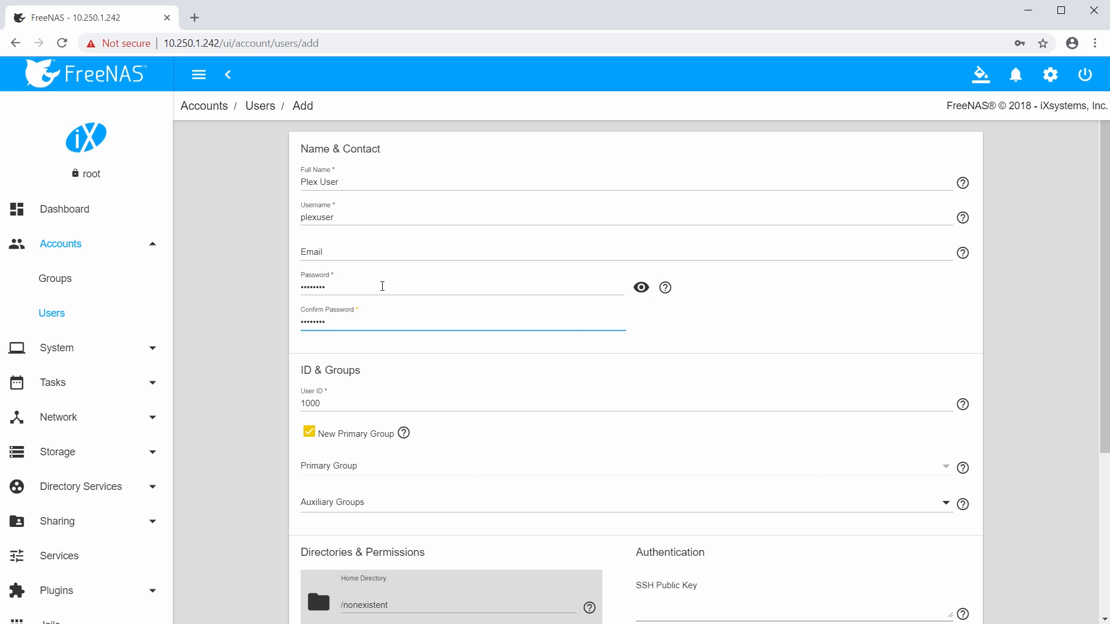
Grant Group Write permission on the home directory and save the new user.
{"action": "mouse_move", "coordinate": [404, 434]}
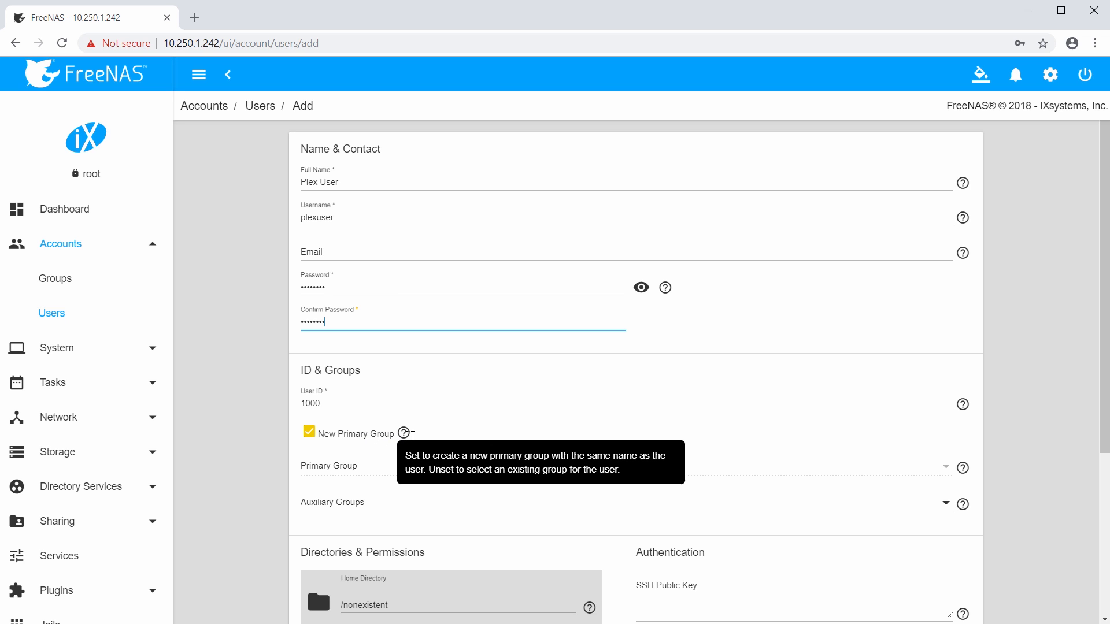
{"action": "scroll", "coordinate": [426, 438], "scroll_direction": "down", "scroll_amount": 3}
{"action": "scroll", "coordinate": [425, 411], "scroll_direction": "down", "scroll_amount": 2}
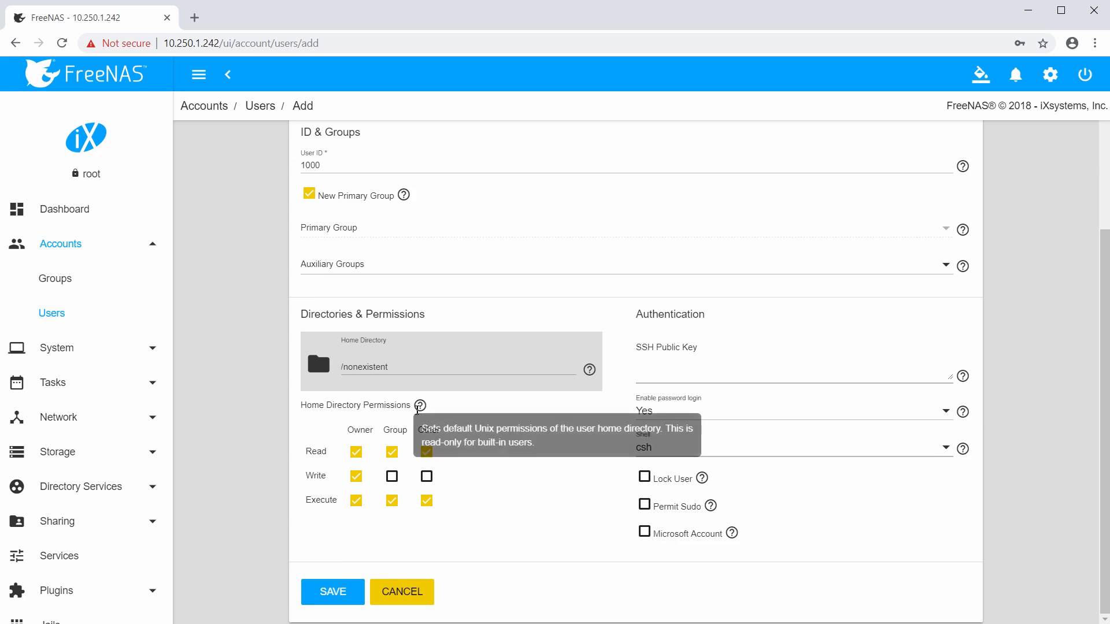
{"action": "left_click", "coordinate": [393, 477]}
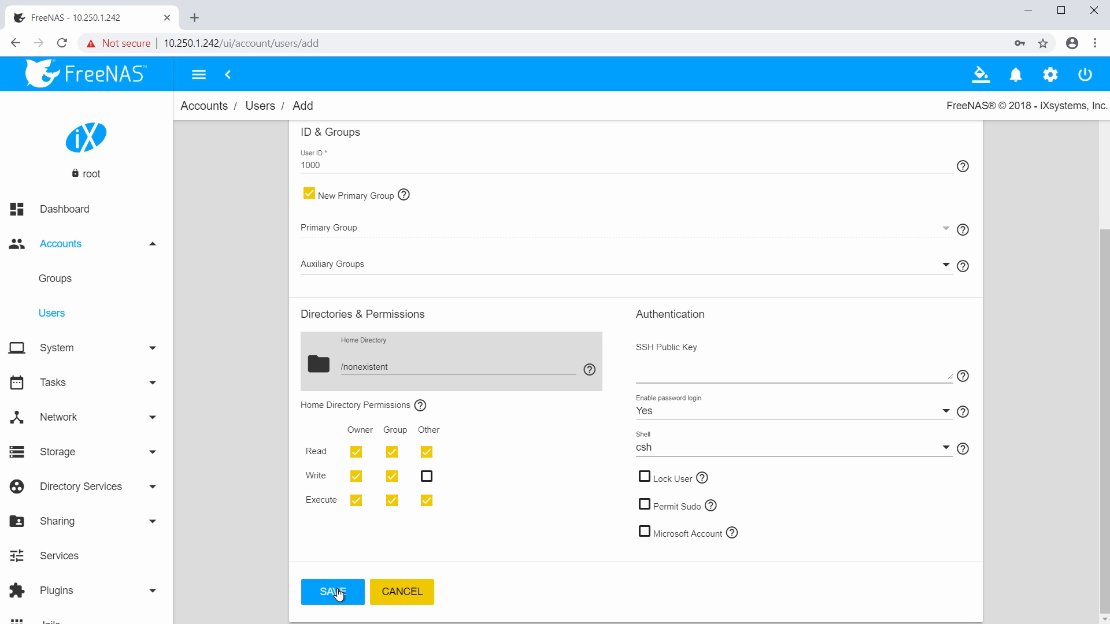
{"action": "left_click", "coordinate": [334, 592]}
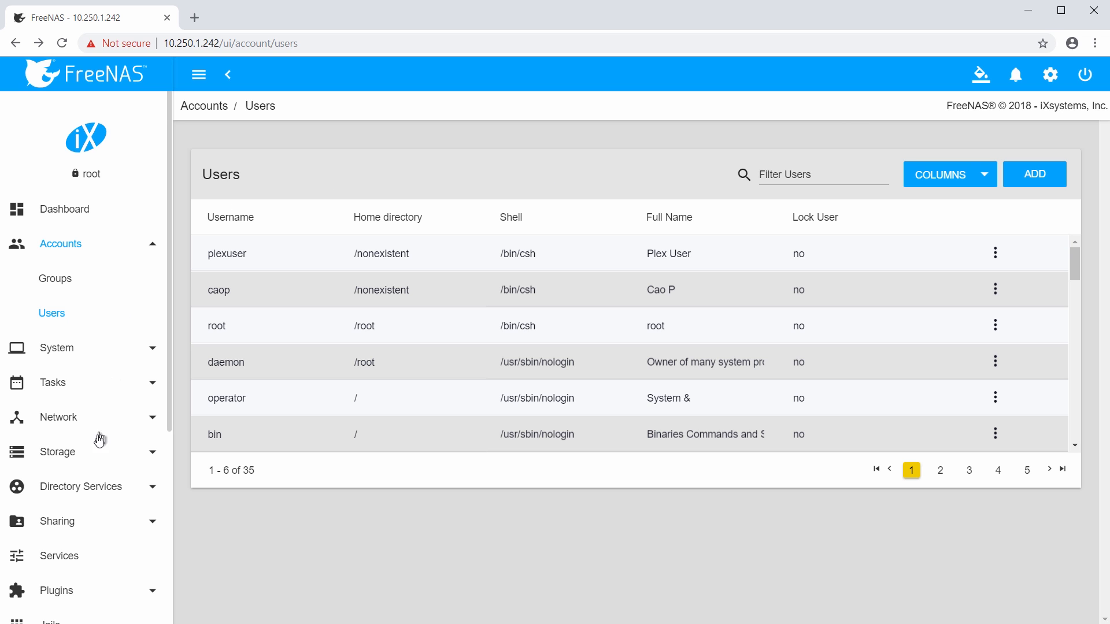
Open the Edit Permissions form for plexmediafiles from Storage > Pools.
{"action": "left_click", "coordinate": [64, 466]}
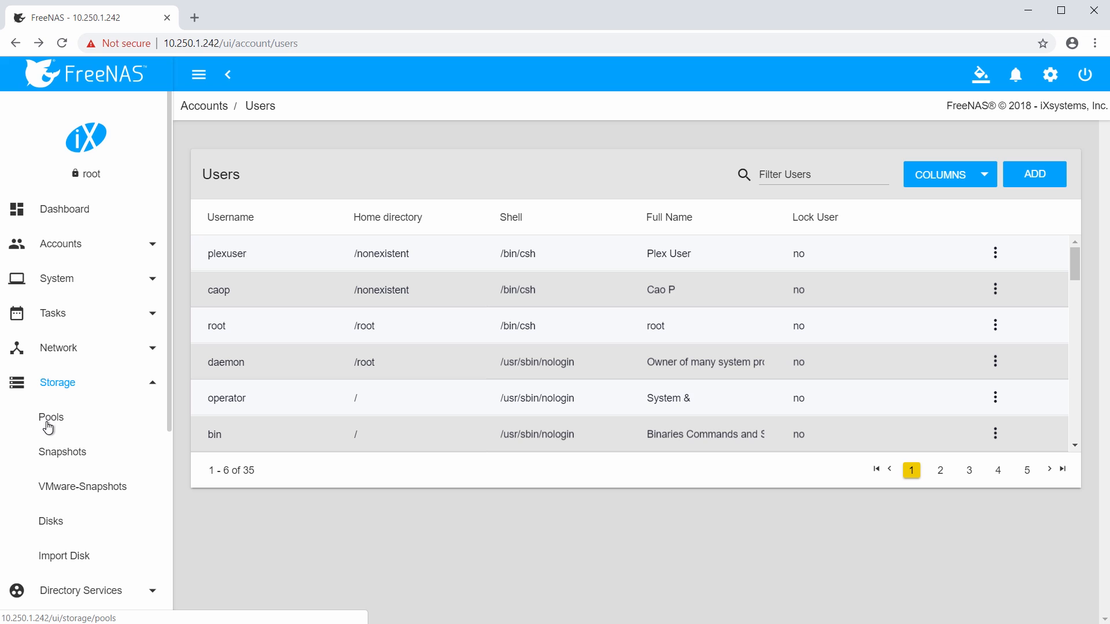
{"action": "left_click", "coordinate": [49, 427]}
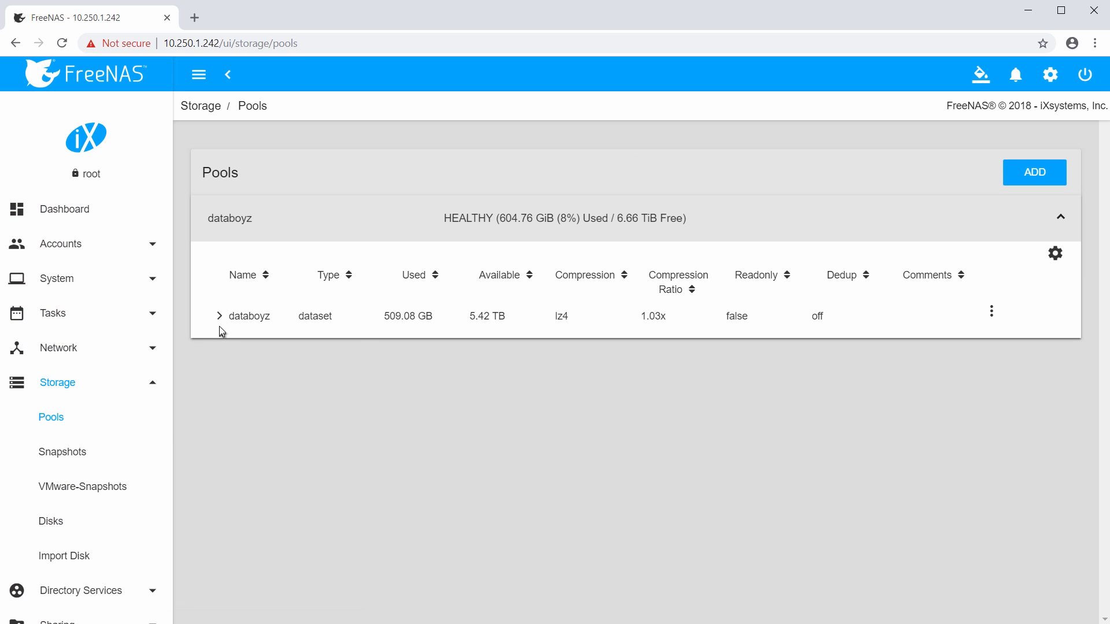
{"action": "left_click", "coordinate": [217, 325]}
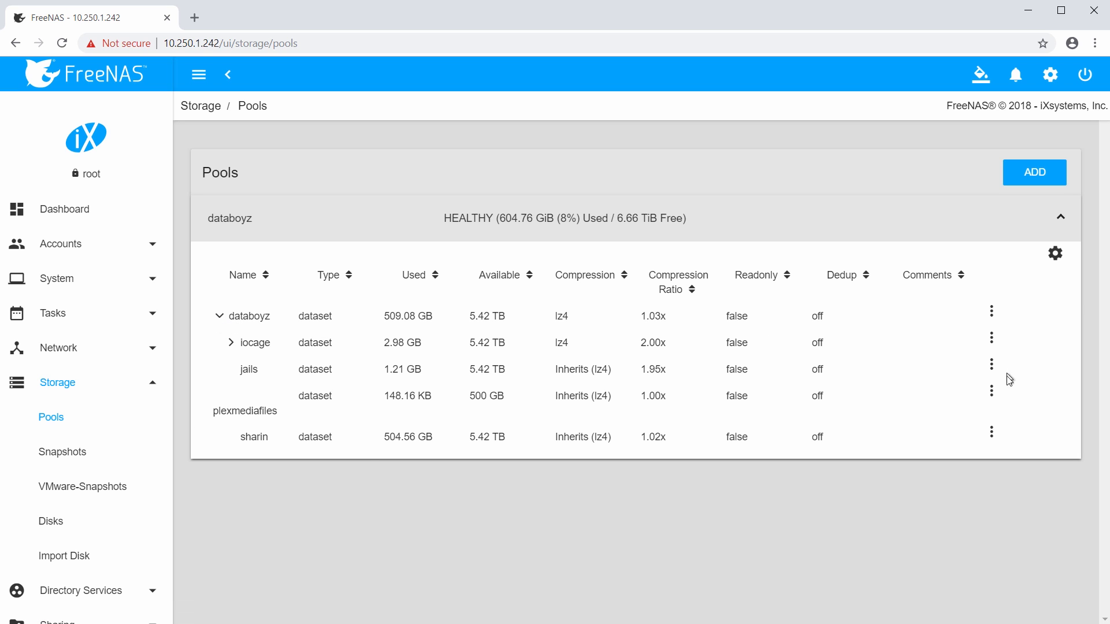
{"action": "left_click", "coordinate": [992, 397]}
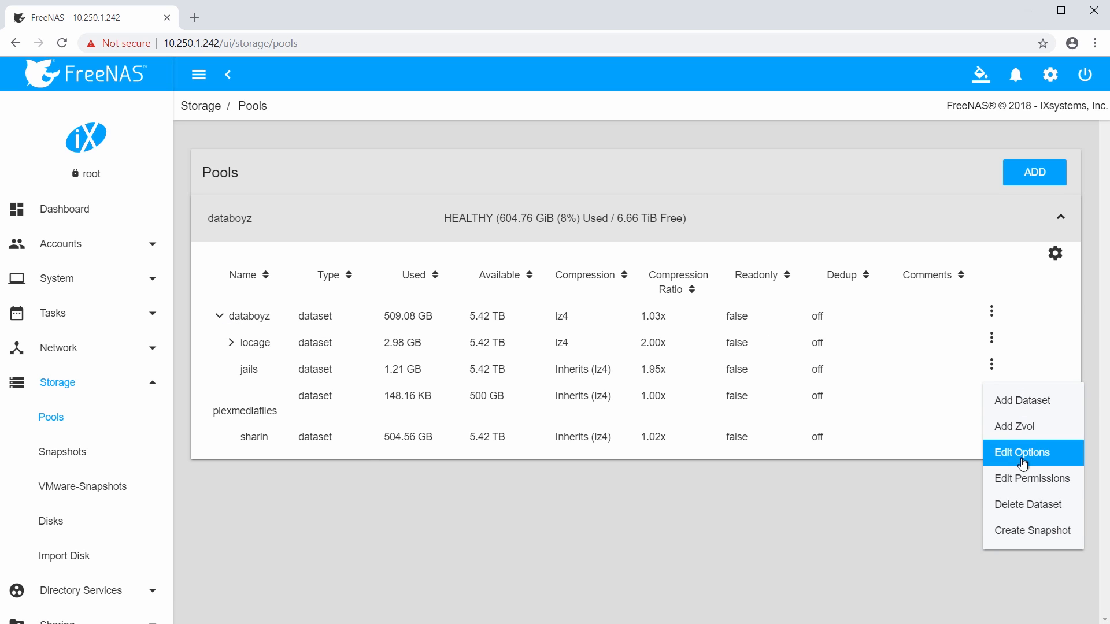
{"action": "left_click", "coordinate": [1034, 492]}
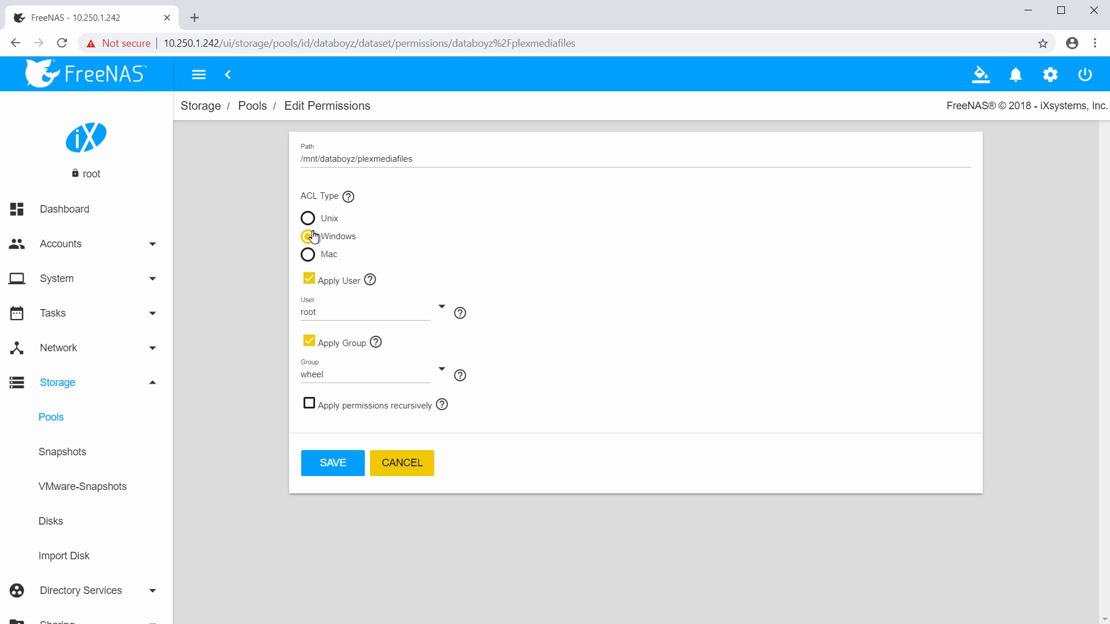
Set owner user and group to plexuser with Windows ACL and save.
{"action": "mouse_move", "coordinate": [356, 197]}
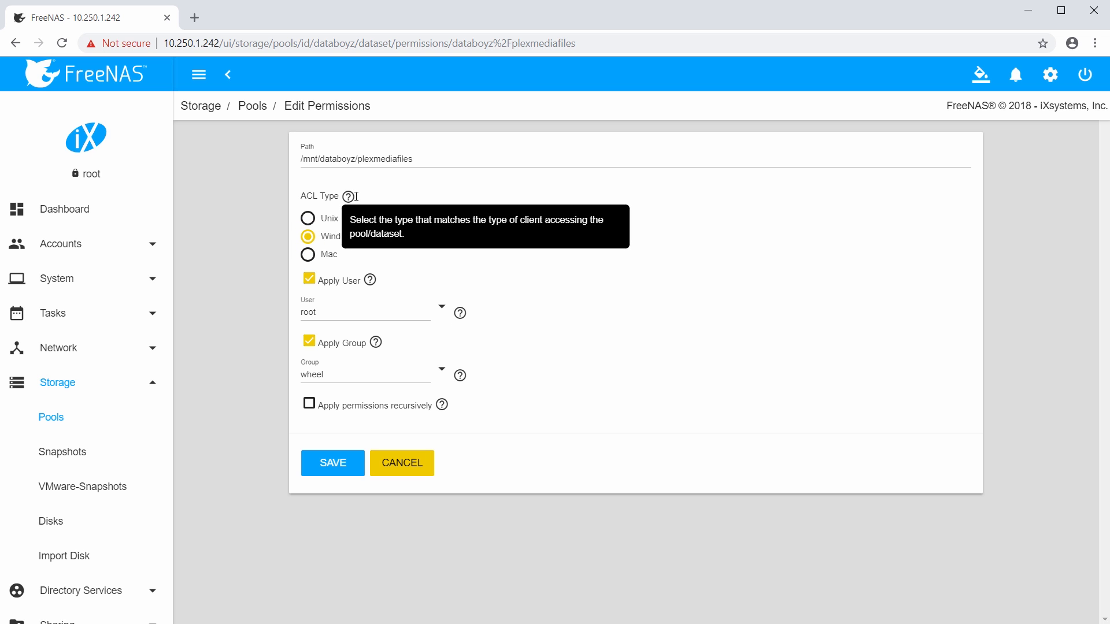
{"action": "mouse_move", "coordinate": [464, 311]}
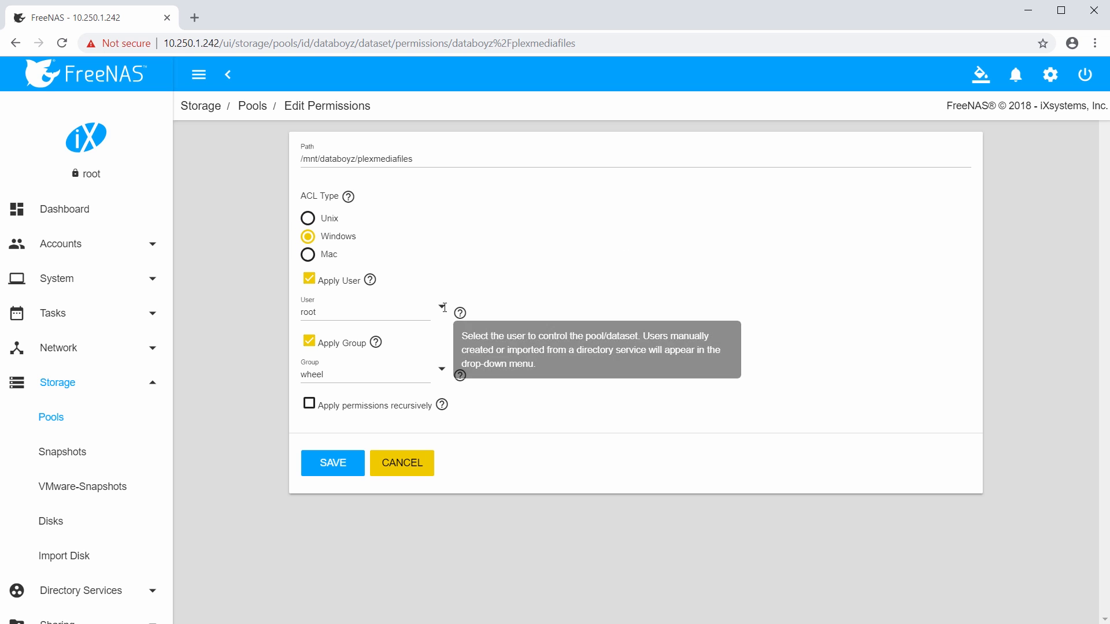
{"action": "left_click", "coordinate": [441, 307]}
{"action": "left_click", "coordinate": [449, 353]}
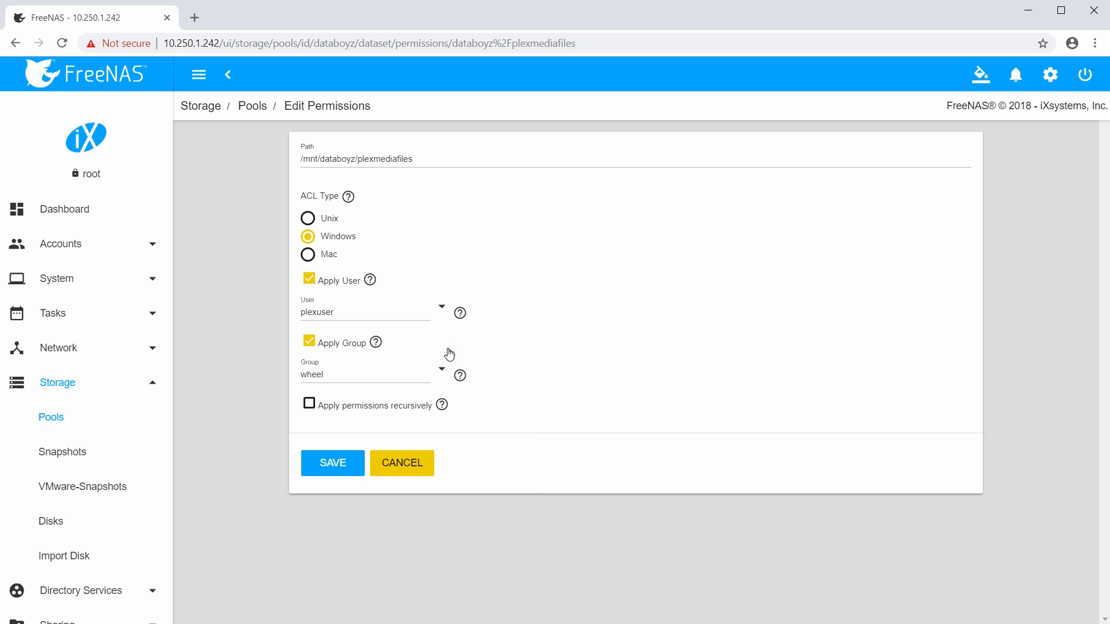
{"action": "left_click", "coordinate": [442, 370]}
{"action": "left_click", "coordinate": [456, 414]}
{"action": "left_click", "coordinate": [327, 469]}
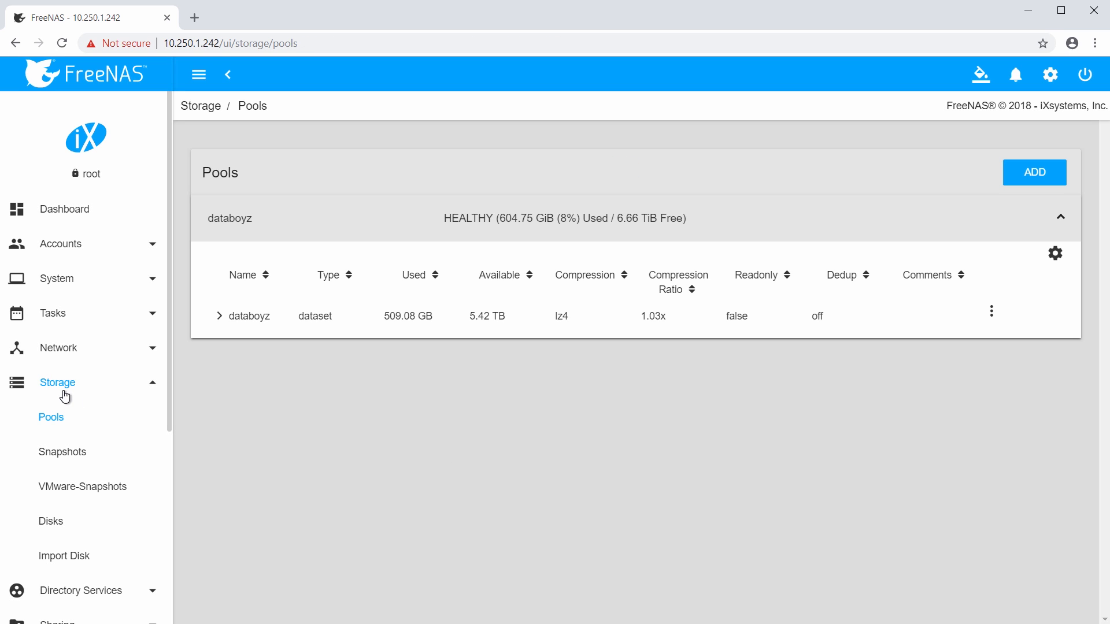
Add an SMB share named 'plexshare' with path /mnt/databoyz/plexmediafiles.
{"action": "scroll", "coordinate": [83, 402], "scroll_direction": "down", "scroll_amount": 3}
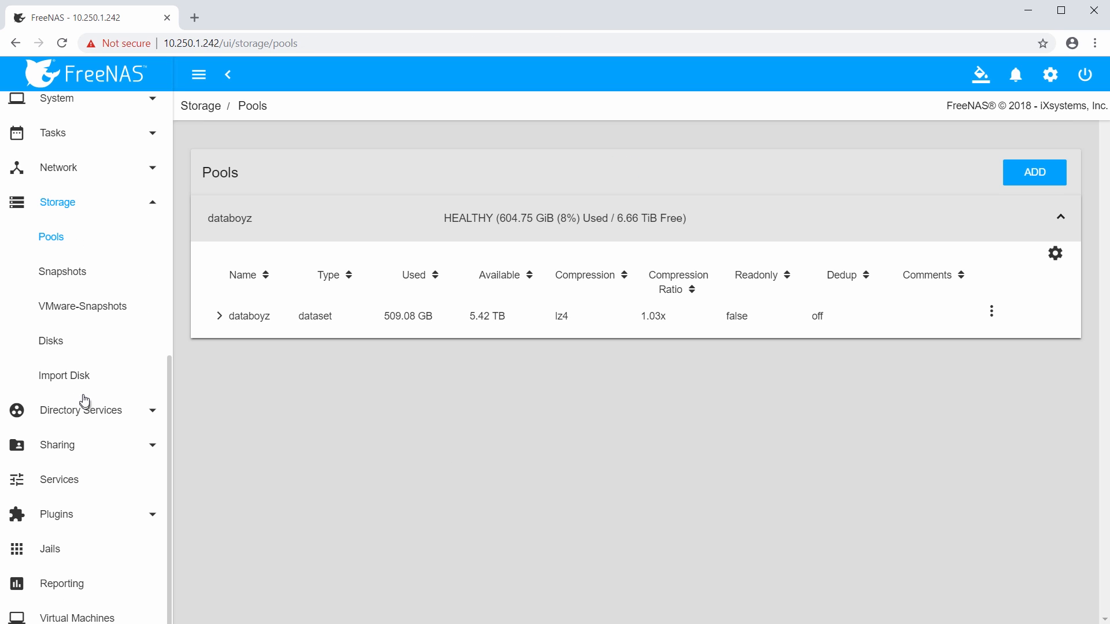
{"action": "left_click", "coordinate": [67, 447]}
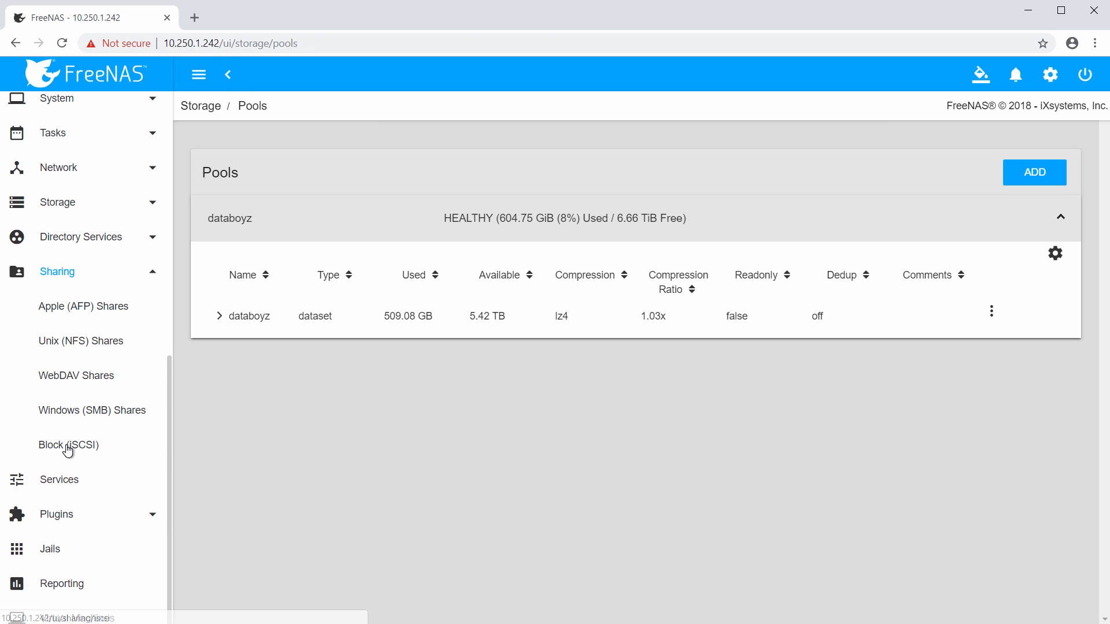
{"action": "left_click", "coordinate": [77, 415]}
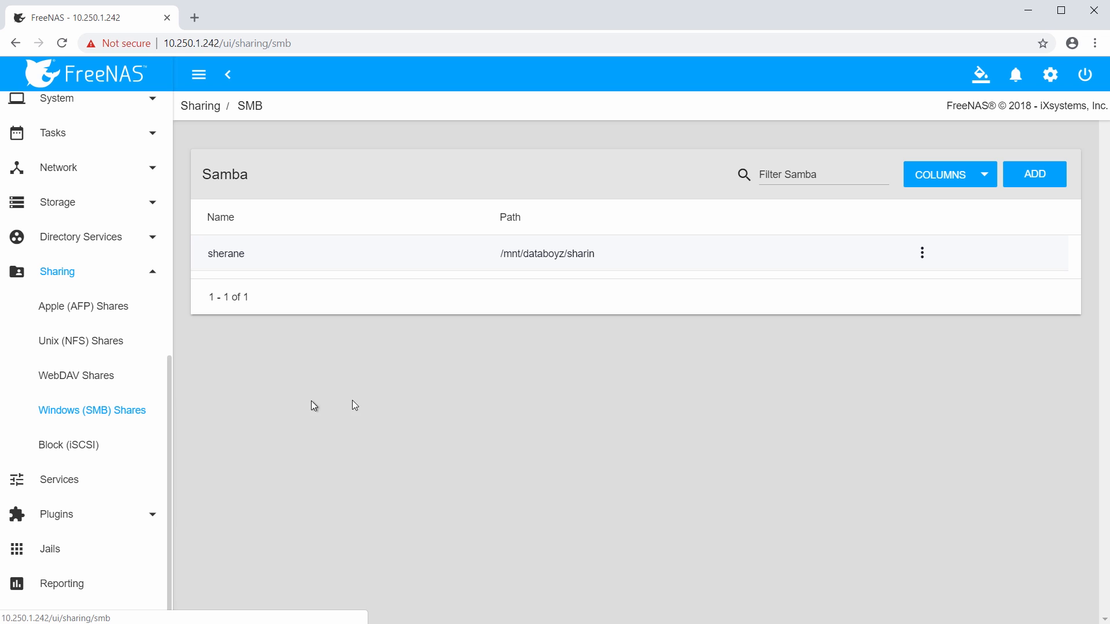
{"action": "left_click", "coordinate": [1034, 174]}
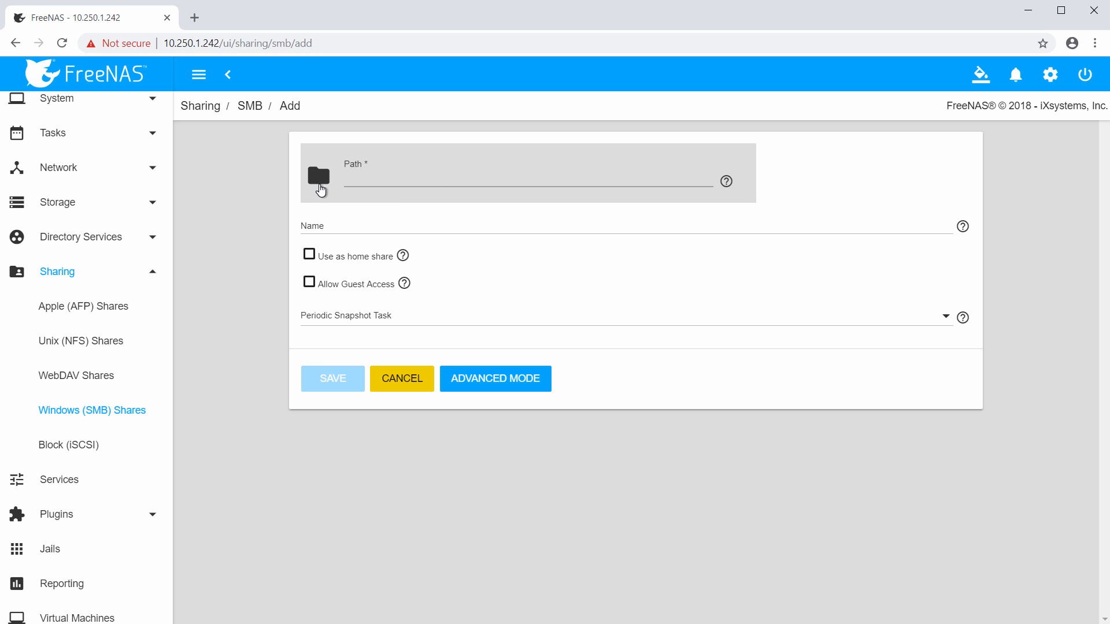
{"action": "left_click", "coordinate": [320, 176]}
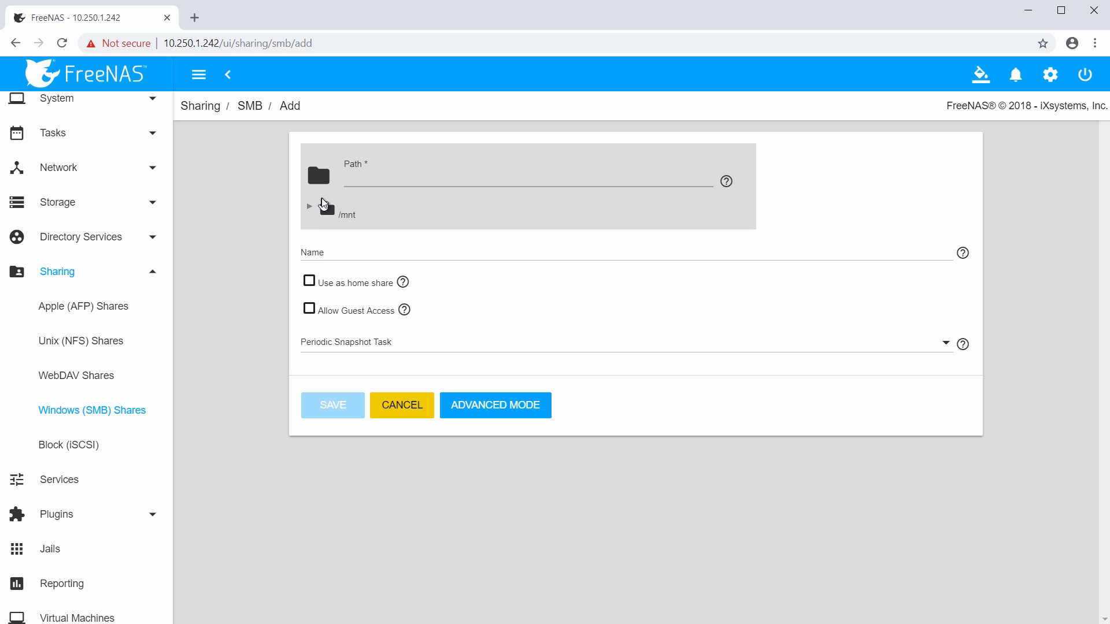
{"action": "left_click", "coordinate": [310, 209]}
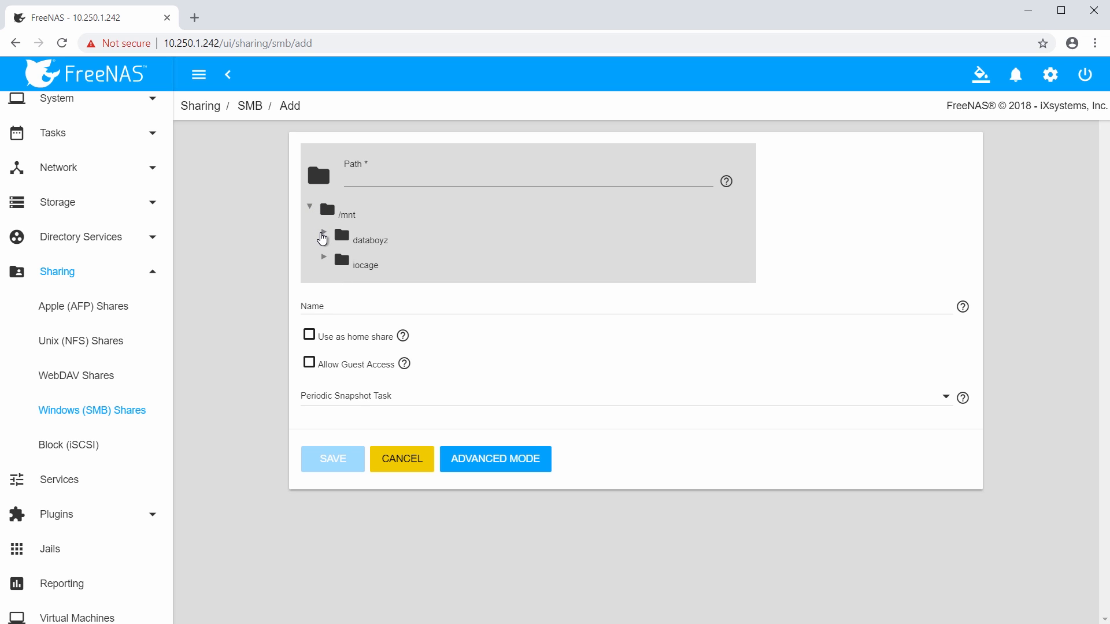
{"action": "left_click", "coordinate": [323, 233]}
{"action": "left_click", "coordinate": [378, 291]}
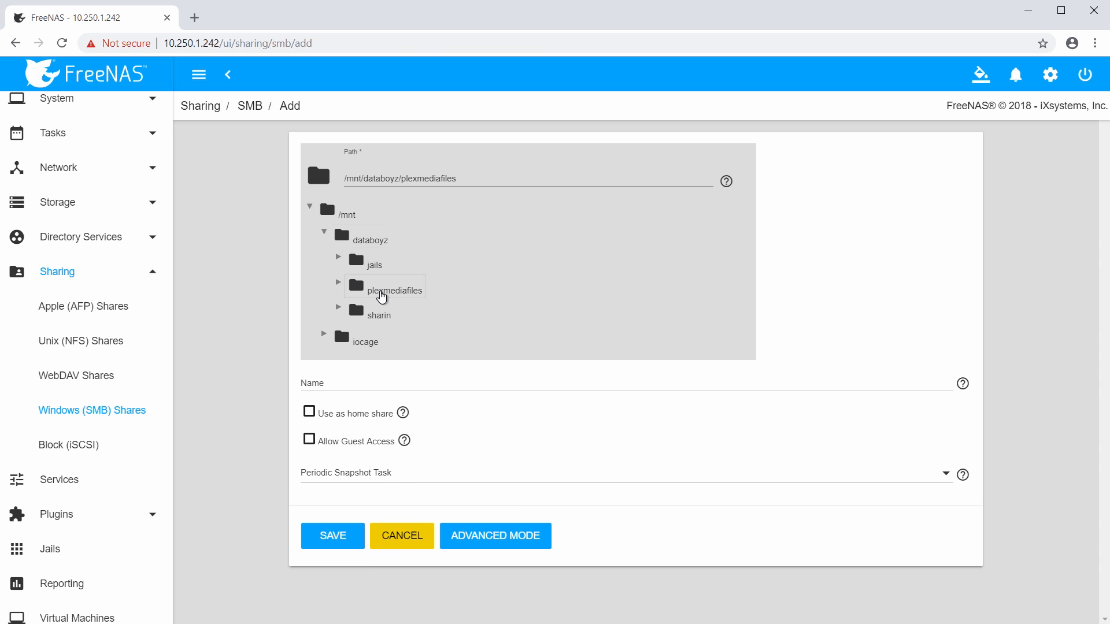
{"action": "left_click", "coordinate": [334, 384]}
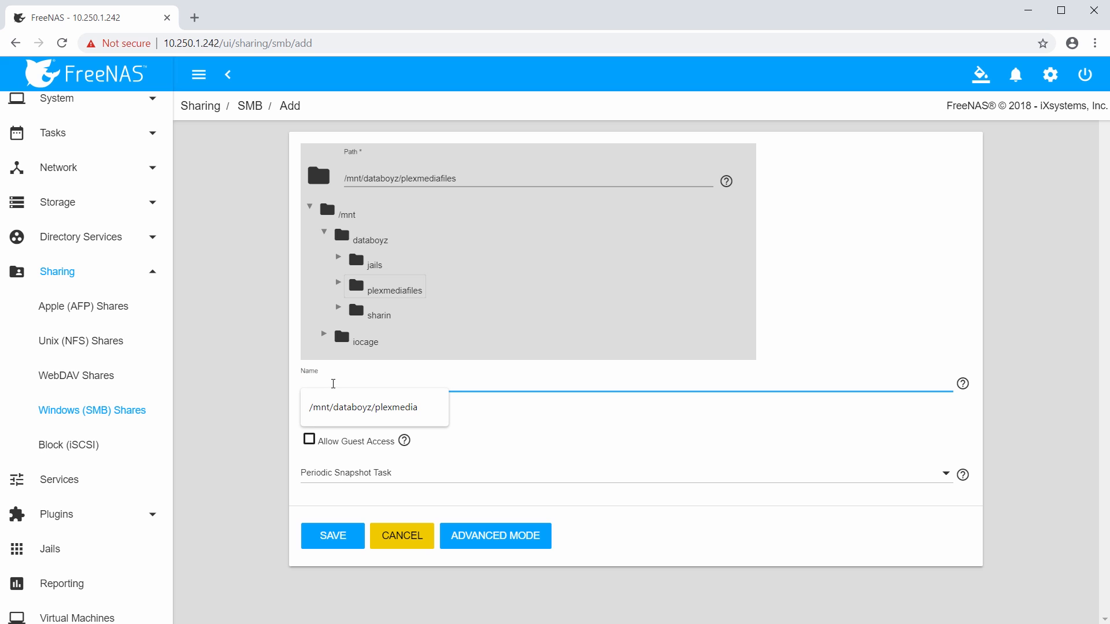
{"action": "type", "text": "plexshare"}
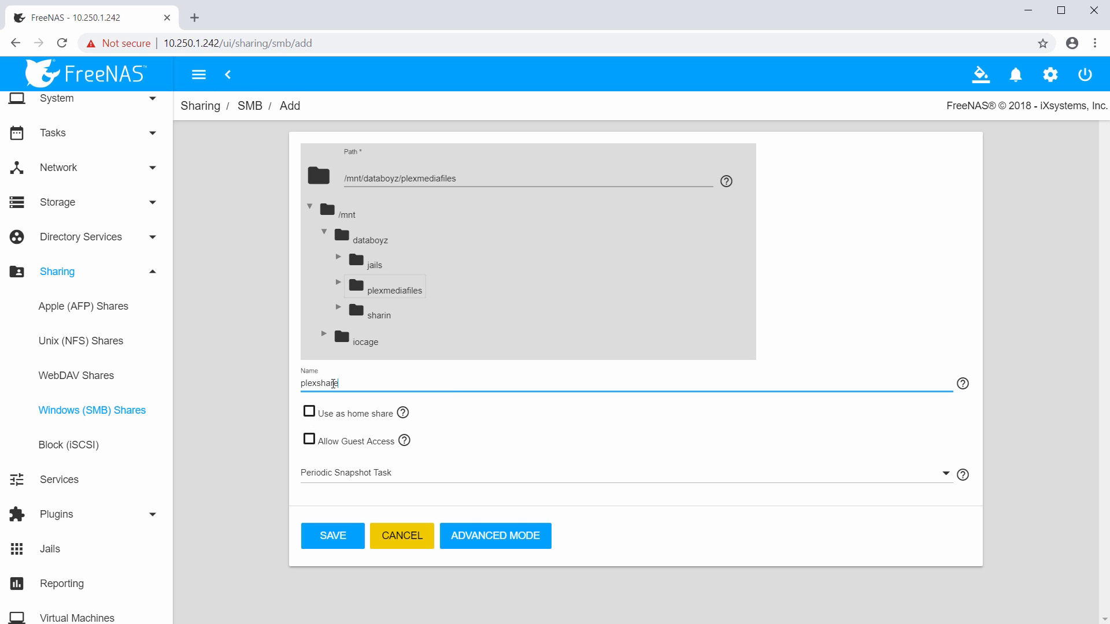
{"action": "left_click", "coordinate": [328, 539]}
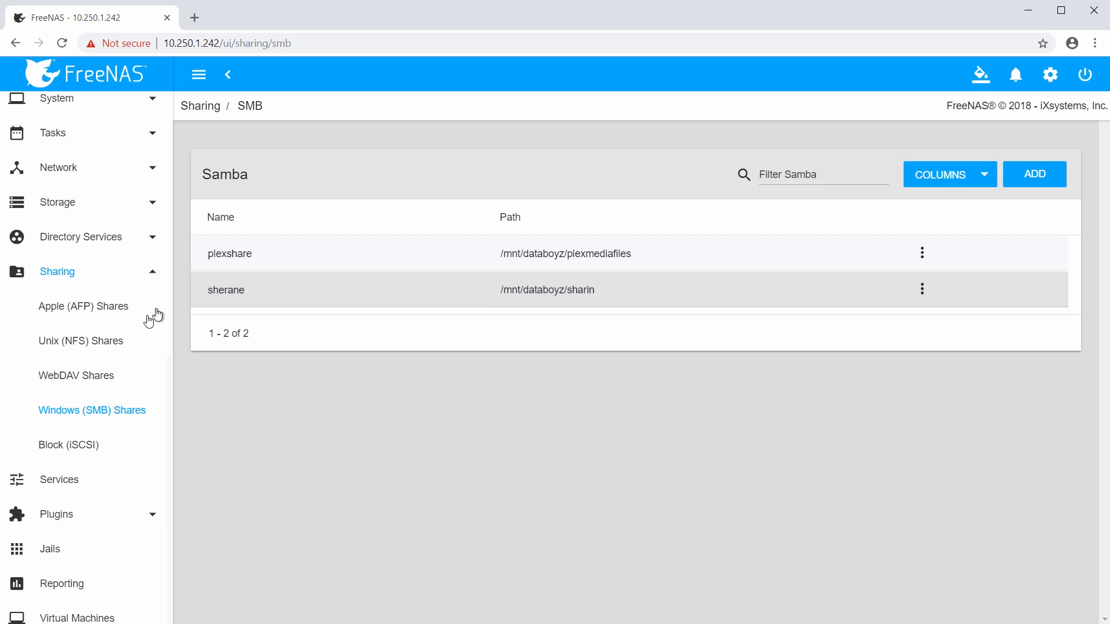
Open the Services list to check the SMB service is running.
{"action": "scroll", "coordinate": [101, 359], "scroll_direction": "down", "scroll_amount": 2}
{"action": "left_click", "coordinate": [62, 392]}
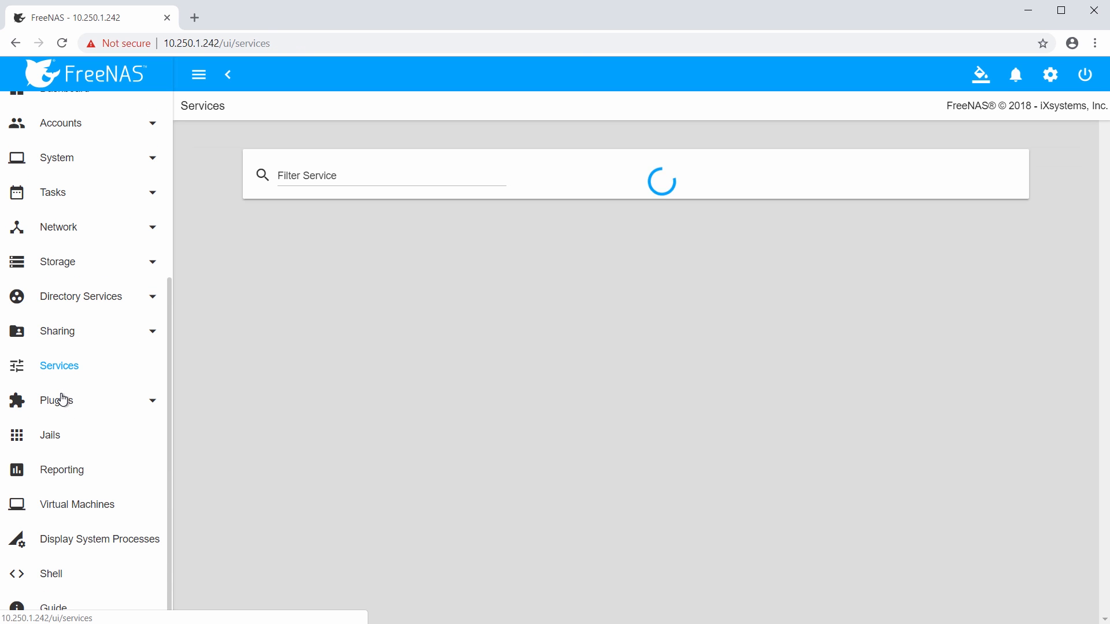
{"action": "scroll", "coordinate": [350, 340], "scroll_direction": "down", "scroll_amount": 3}
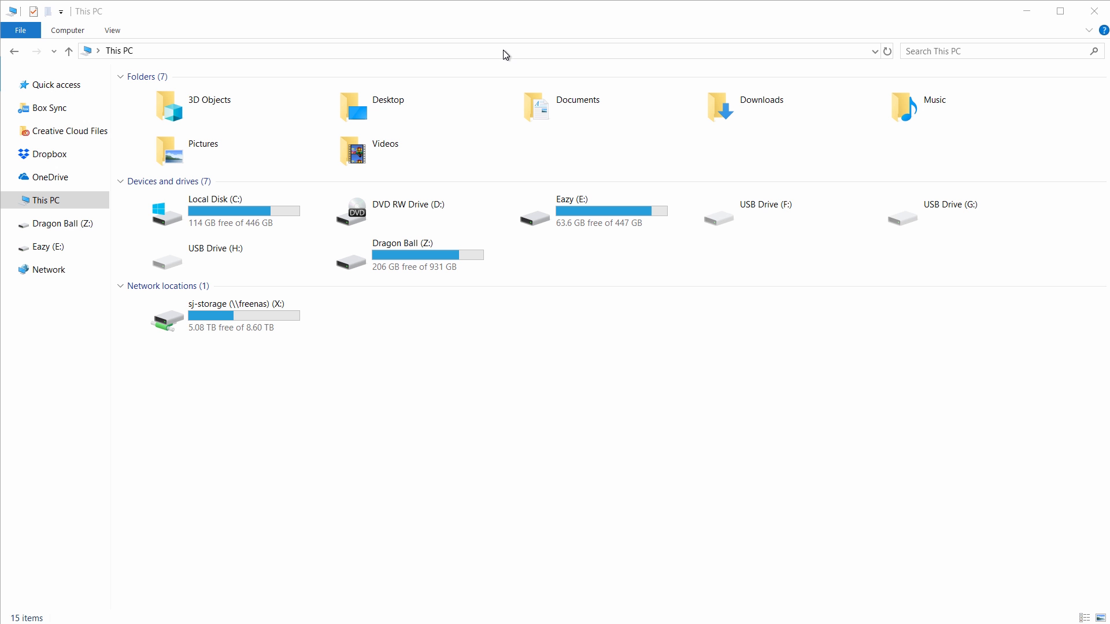
Browse File Explorer to the NAS at \\10.250.1.242.
{"action": "left_click", "coordinate": [503, 50]}
{"action": "type", "text": "\\10.250.1.242"}
{"action": "key", "text": "Return"}
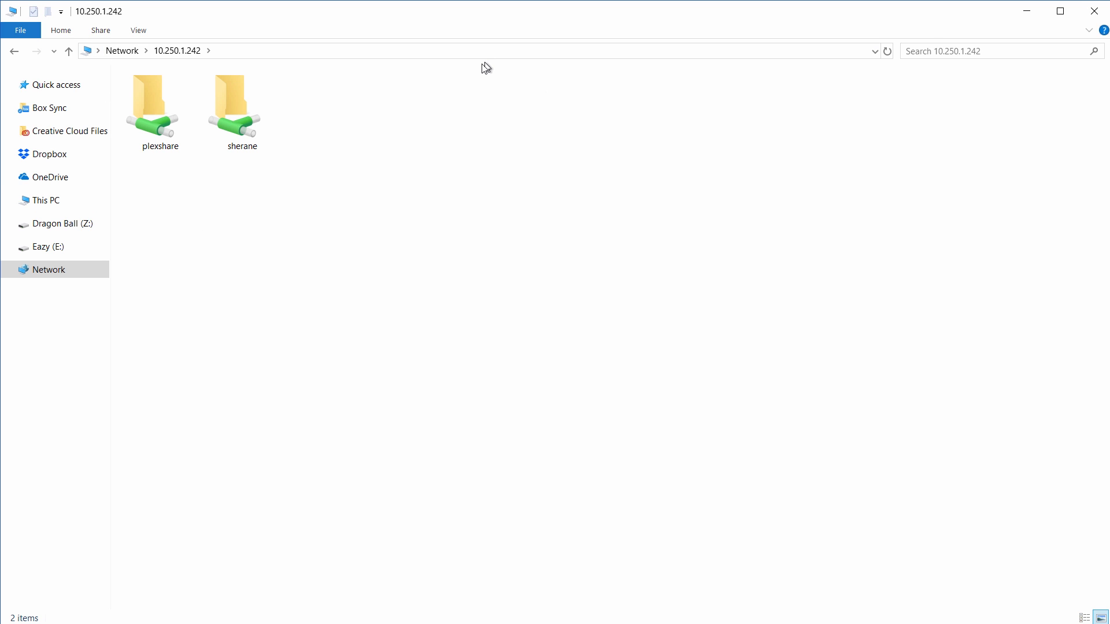
Map plexshare as drive Y: using plexuser's credentials, remembered for future logins.
{"action": "left_click", "coordinate": [162, 124]}
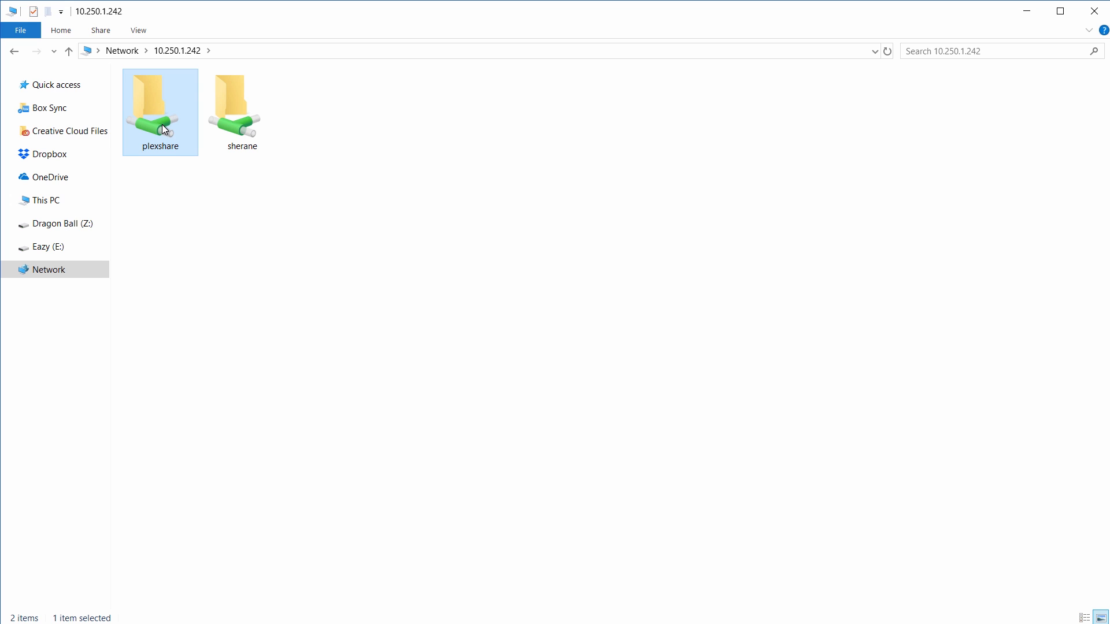
{"action": "right_click", "coordinate": [165, 129]}
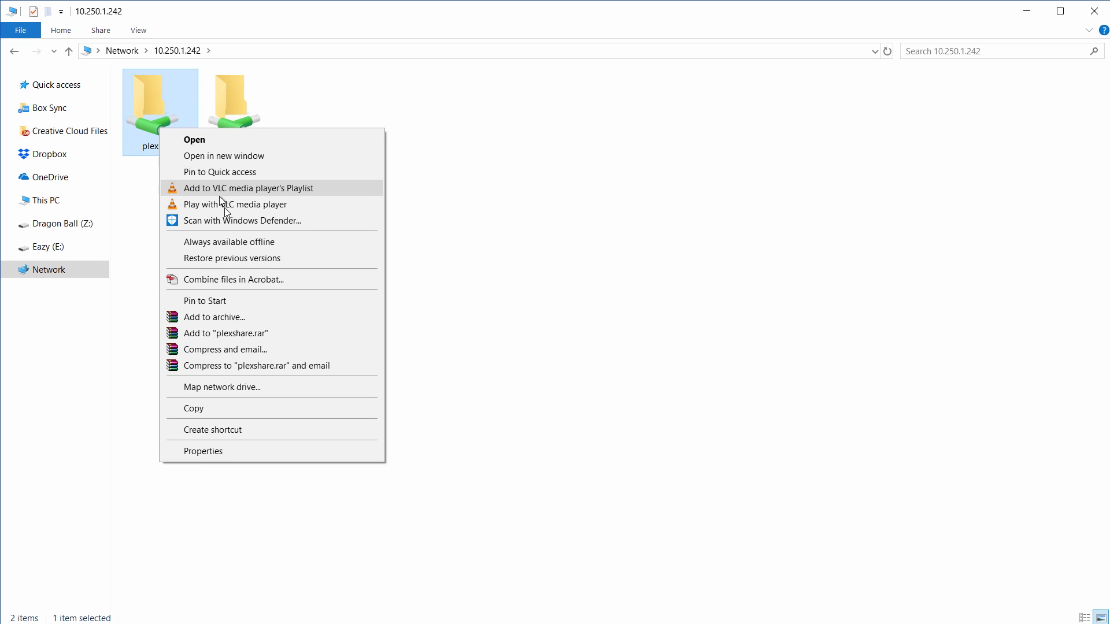
{"action": "left_click", "coordinate": [262, 396]}
{"action": "left_click", "coordinate": [432, 385]}
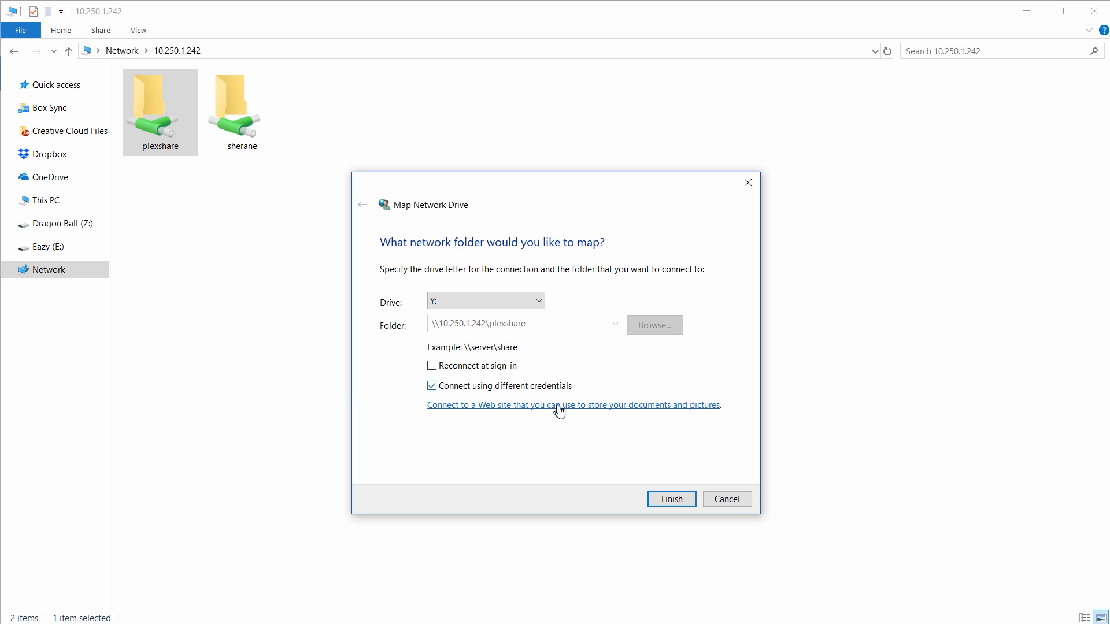
{"action": "left_click", "coordinate": [667, 502]}
{"action": "type", "text": "plexuser"}
{"action": "key", "text": "Tab"}
{"action": "type", "text": "******"}
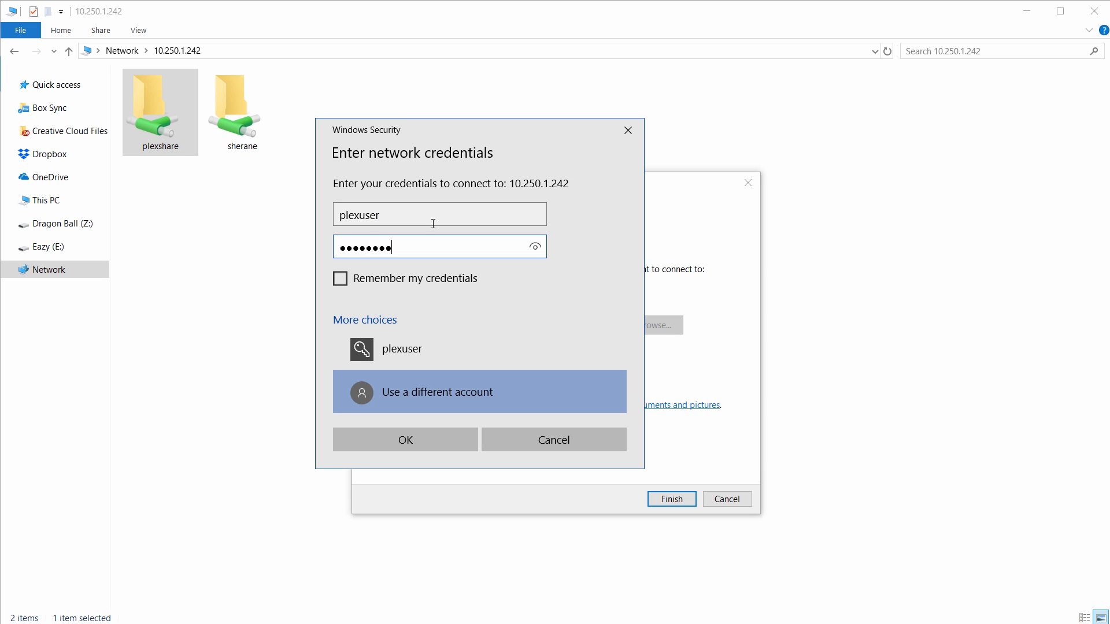
{"action": "type", "text": "**"}
{"action": "left_click", "coordinate": [404, 280]}
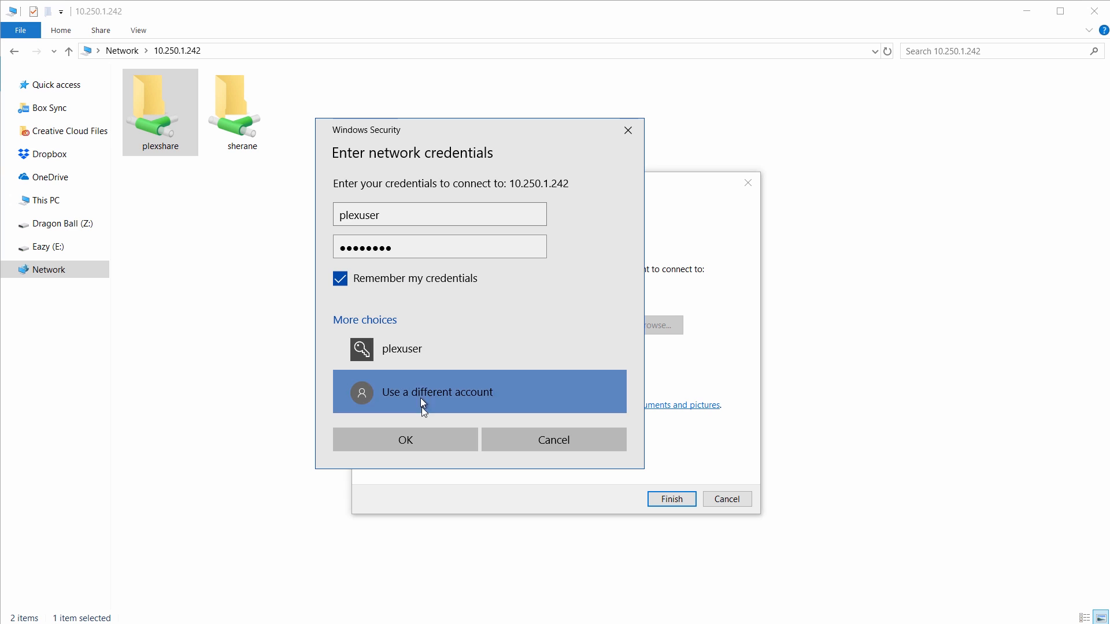
{"action": "left_click", "coordinate": [425, 440]}
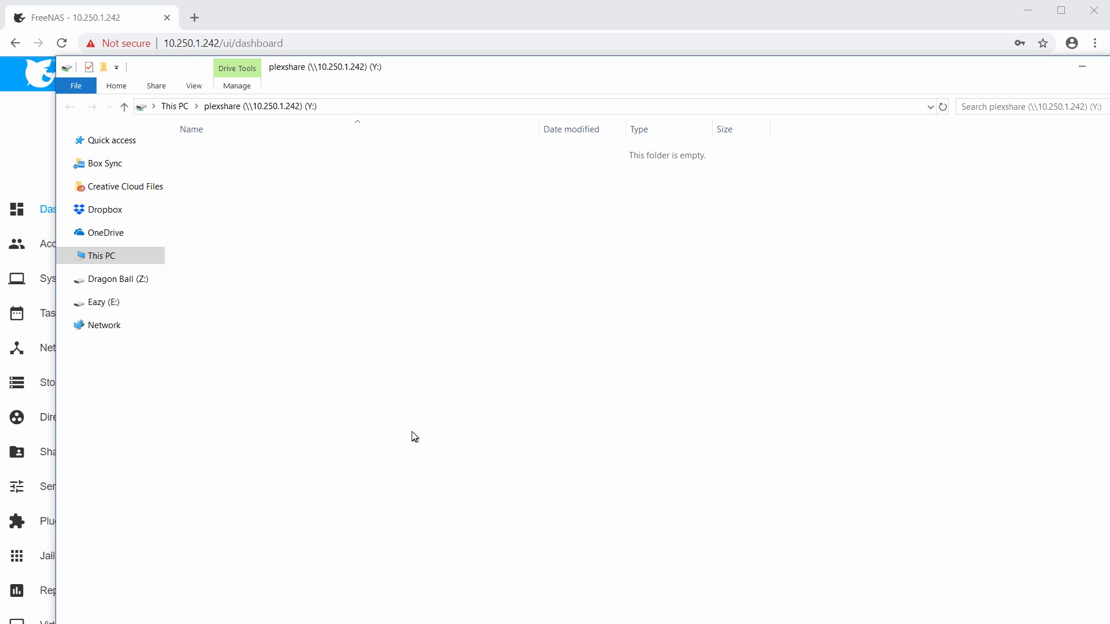
Create a test folder on drive Y: and delete it to verify write access.
{"action": "double_click", "coordinate": [602, 75]}
{"action": "right_click", "coordinate": [488, 328]}
{"action": "mouse_move", "coordinate": [589, 465]}
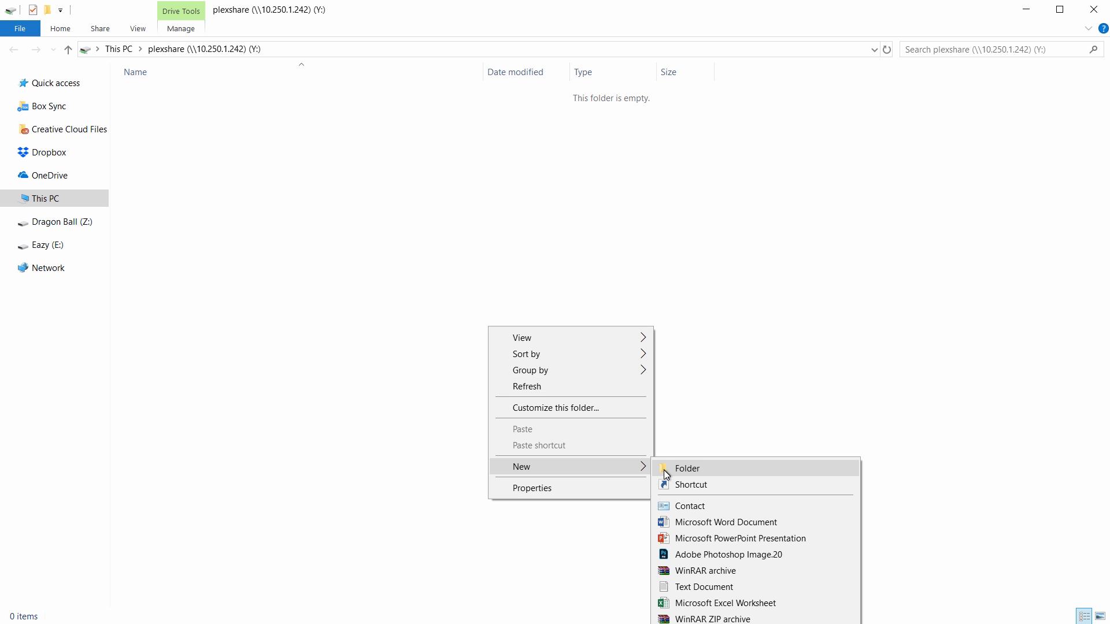
{"action": "left_click", "coordinate": [666, 474]}
{"action": "left_click", "coordinate": [346, 265]}
{"action": "left_click_drag", "start_coordinate": [347, 266], "coordinate": [139, 79]}
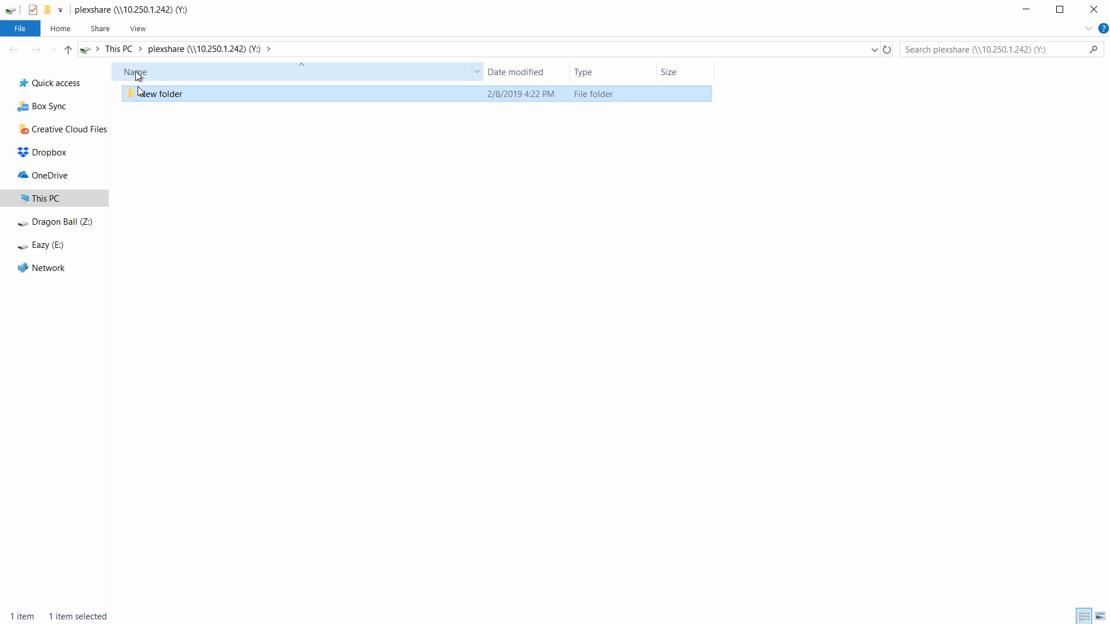
{"action": "key", "text": "Delete"}
{"action": "left_click", "coordinate": [523, 321]}
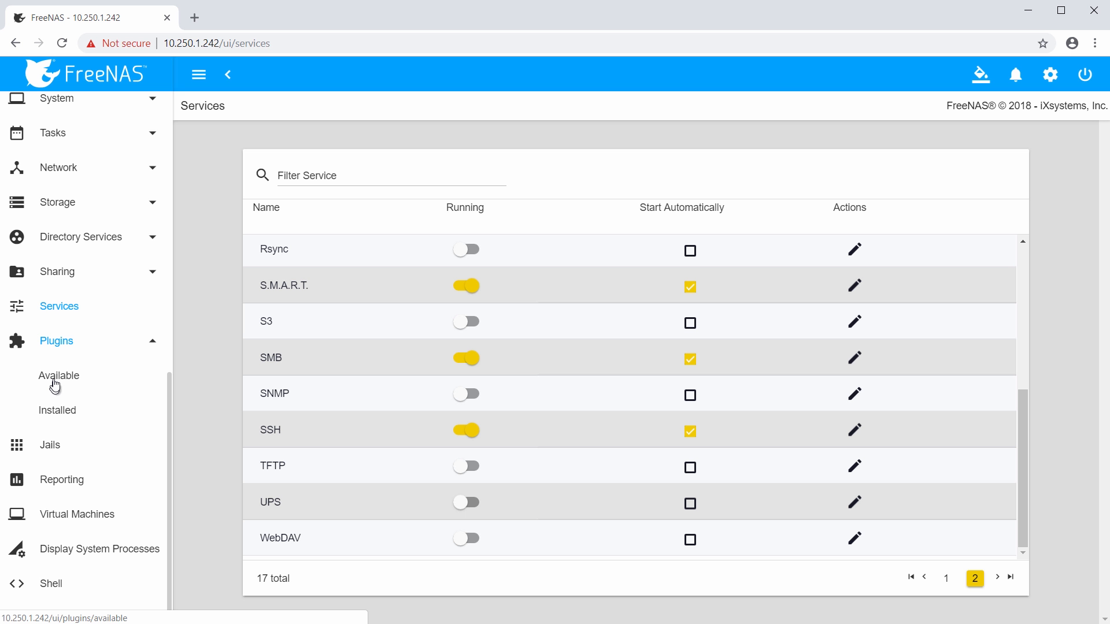
Filter available plugins by 'plex' and choose Install for Plex Media Server.
{"action": "left_click", "coordinate": [56, 383]}
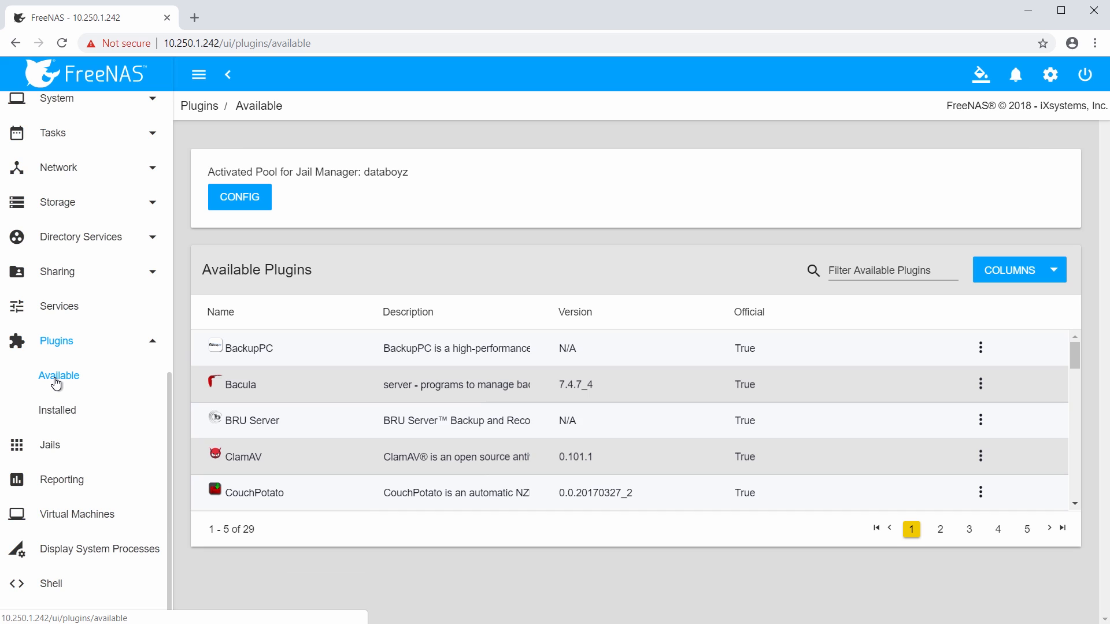
{"action": "left_click", "coordinate": [332, 429]}
{"action": "scroll", "coordinate": [329, 427], "scroll_direction": "down", "scroll_amount": 10}
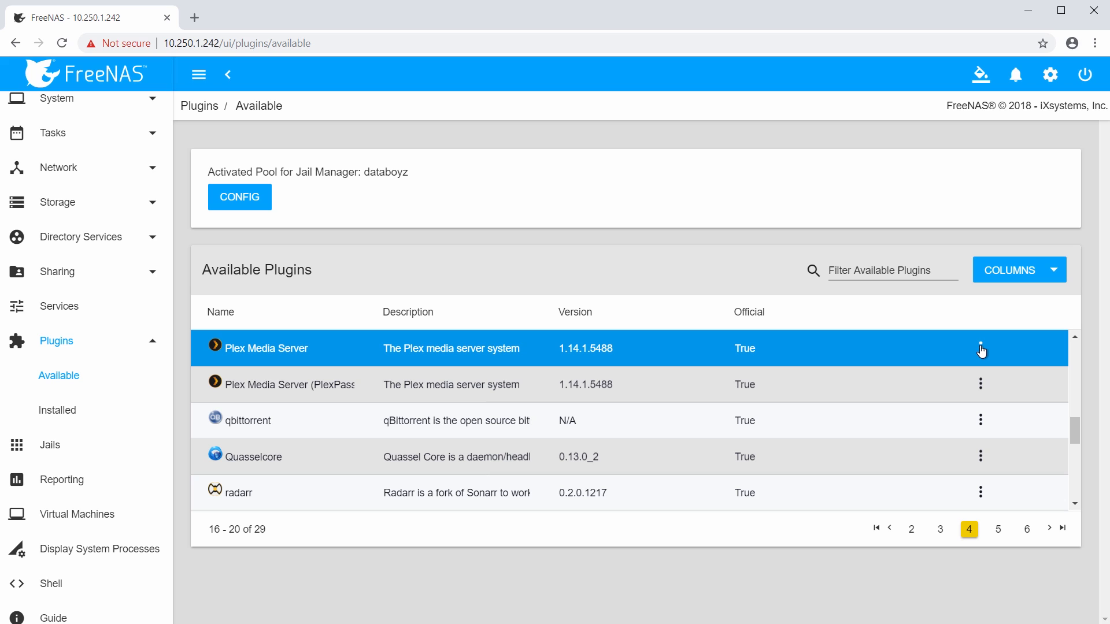
{"action": "left_click", "coordinate": [884, 270]}
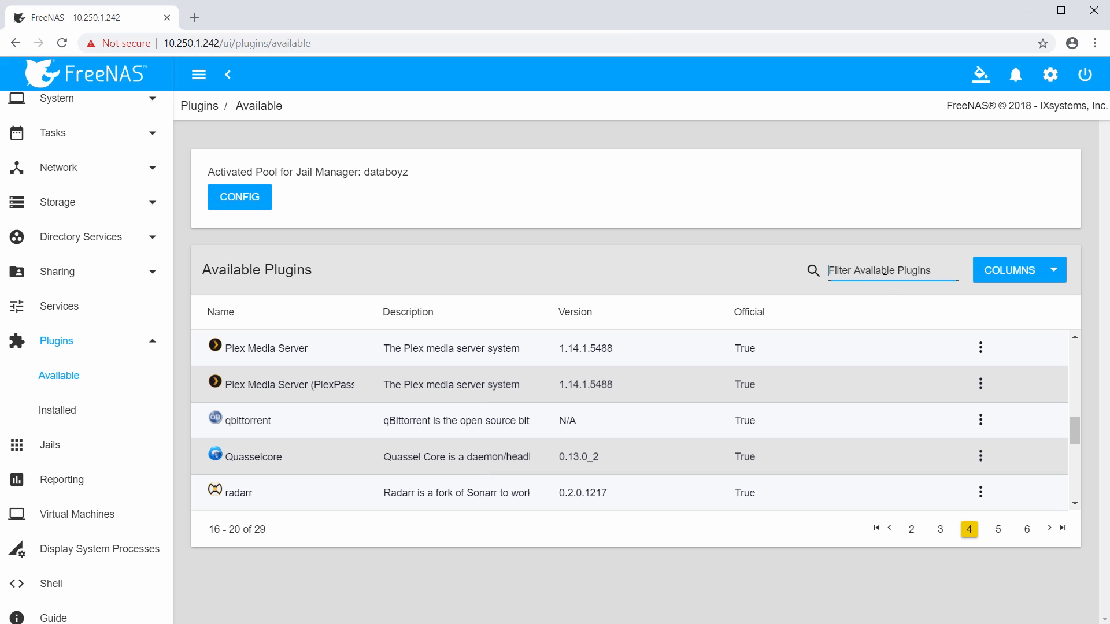
{"action": "type", "text": "plex"}
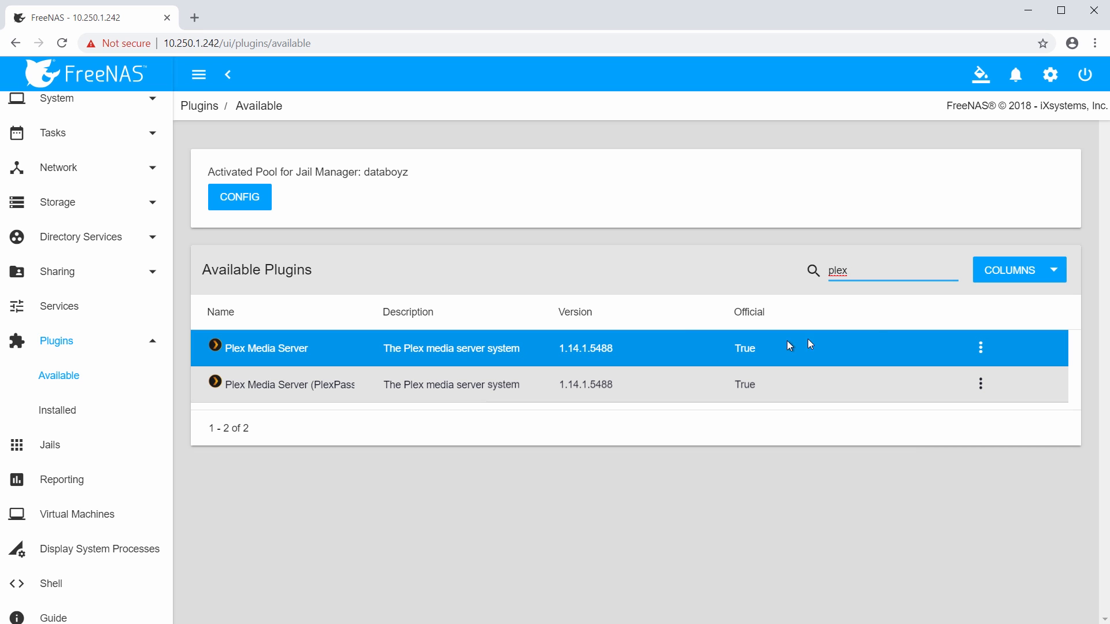
{"action": "left_click", "coordinate": [981, 348]}
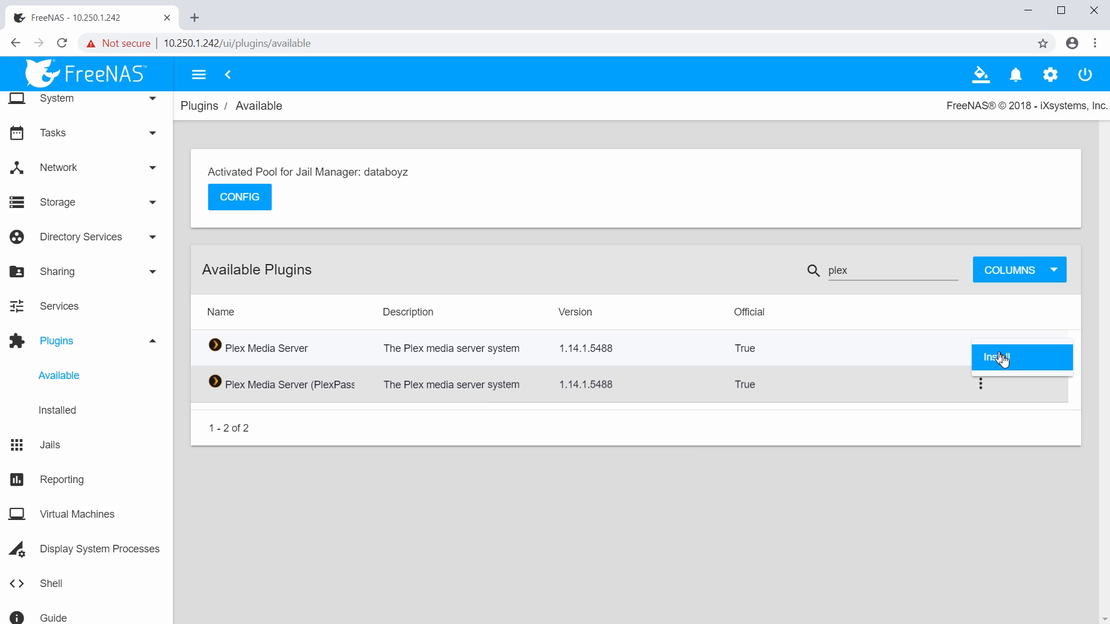
{"action": "left_click", "coordinate": [1015, 365]}
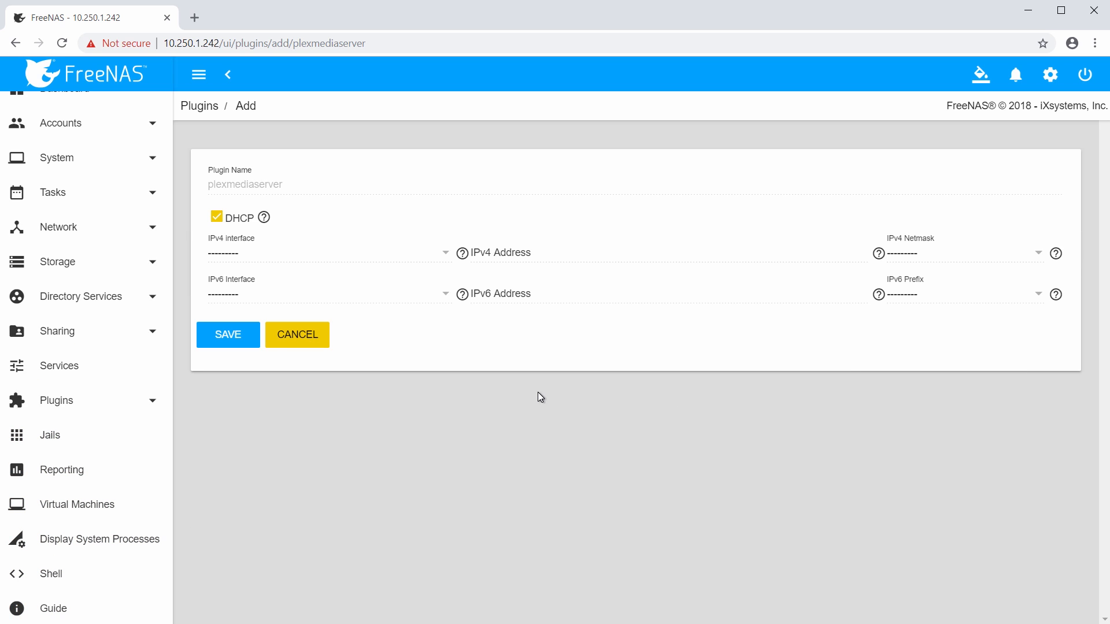
Install the plugin with DHCP on, after briefly trying igb0 as the IPv4 interface.
{"action": "mouse_move", "coordinate": [264, 219]}
{"action": "left_click", "coordinate": [216, 218]}
{"action": "left_click", "coordinate": [239, 253]}
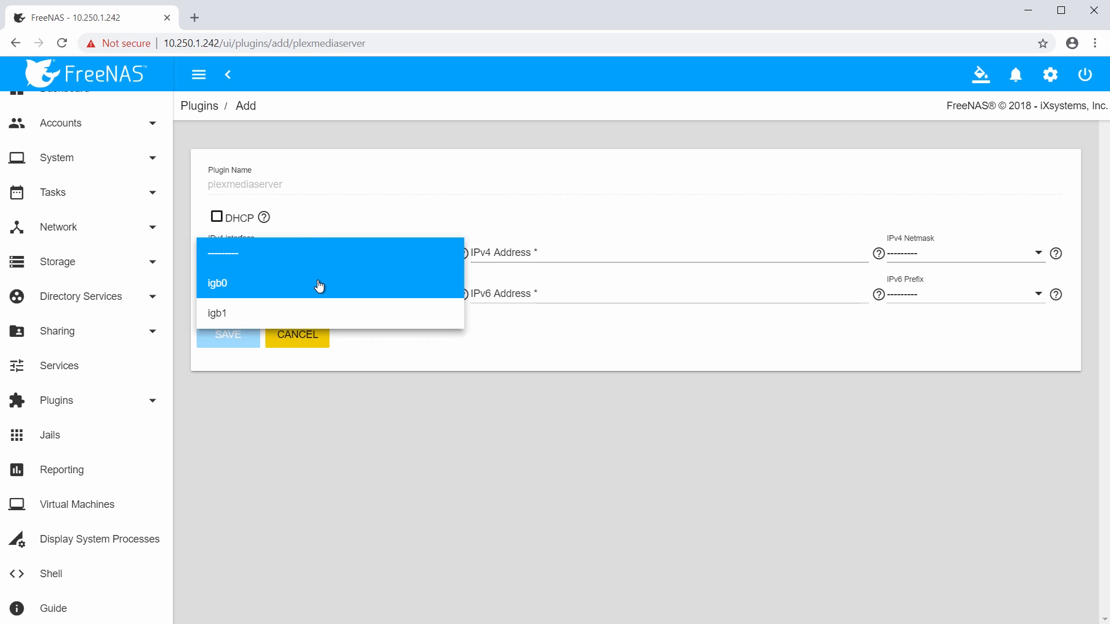
{"action": "left_click", "coordinate": [327, 286]}
{"action": "left_click", "coordinate": [498, 256]}
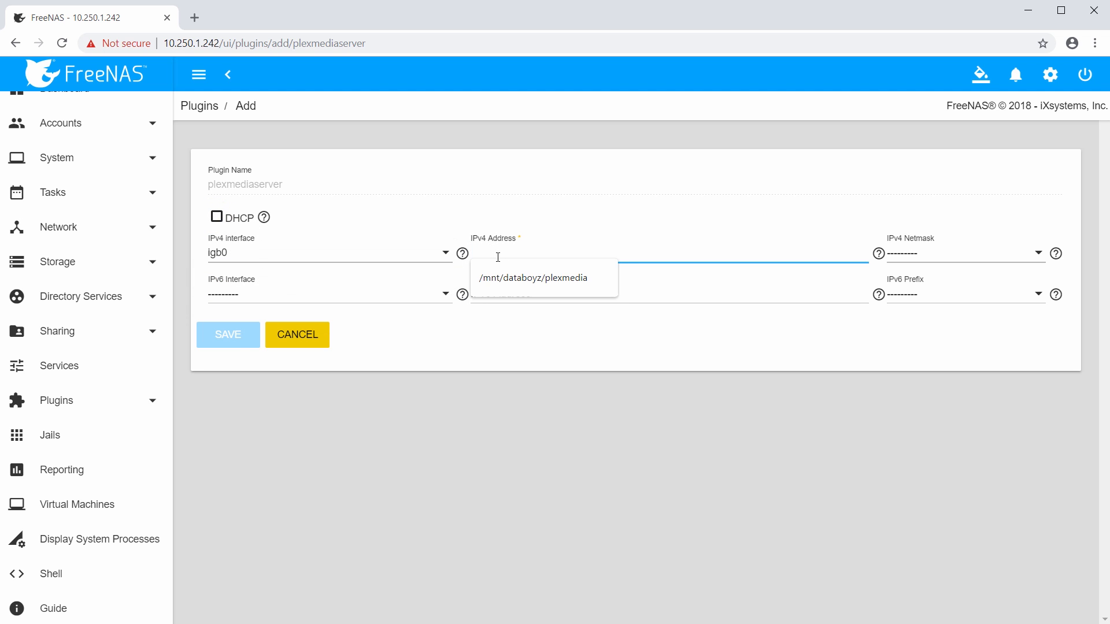
{"action": "left_click", "coordinate": [484, 230]}
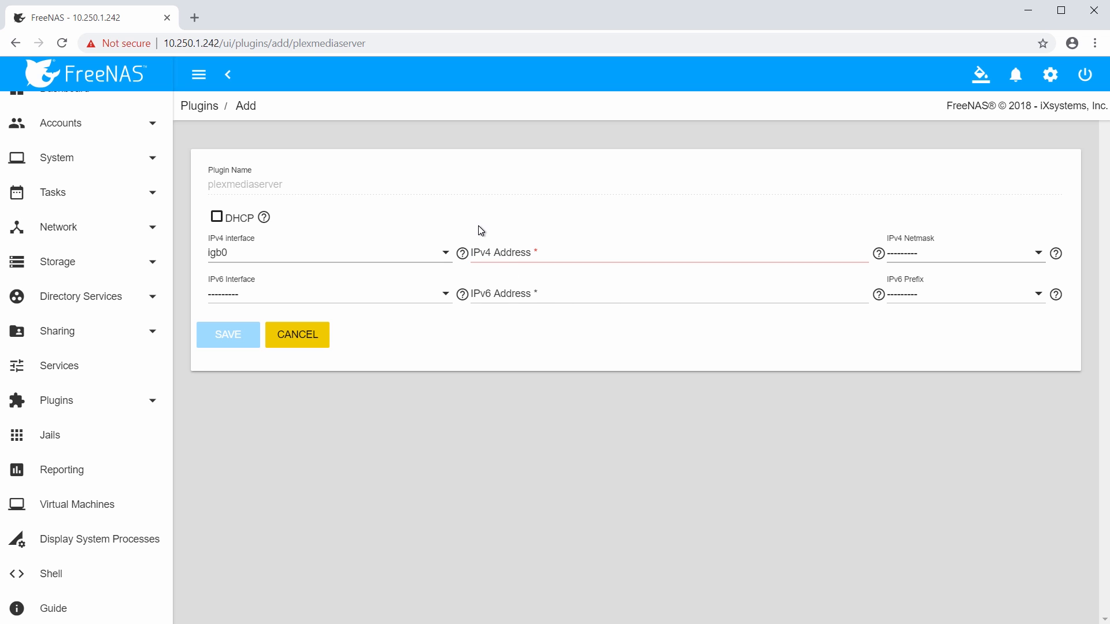
{"action": "left_click", "coordinate": [268, 252]}
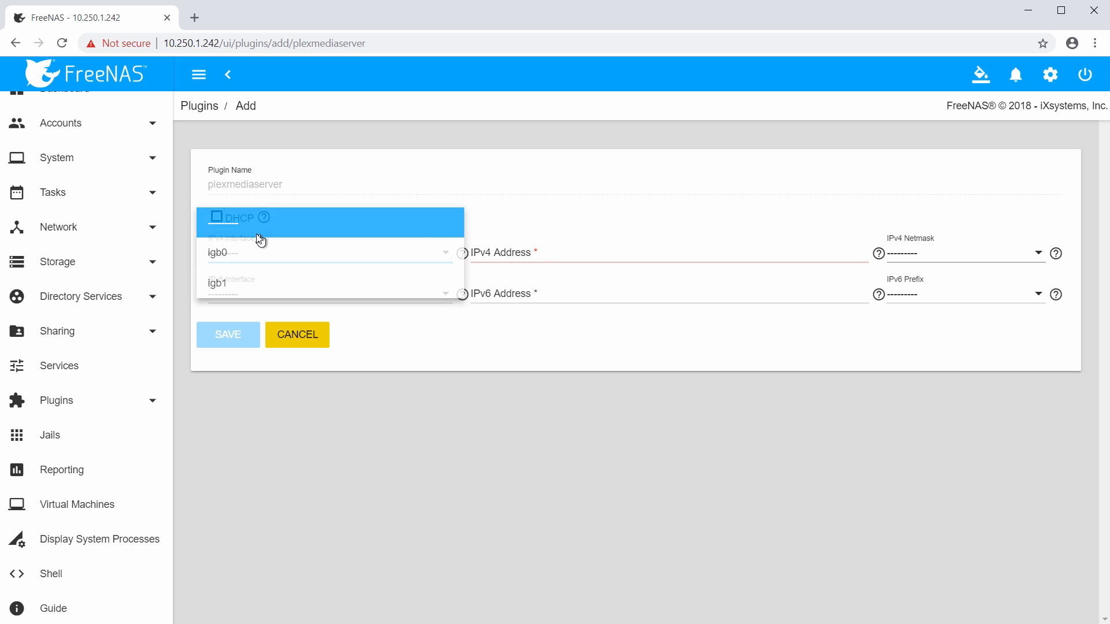
{"action": "left_click", "coordinate": [260, 223]}
{"action": "left_click", "coordinate": [218, 218]}
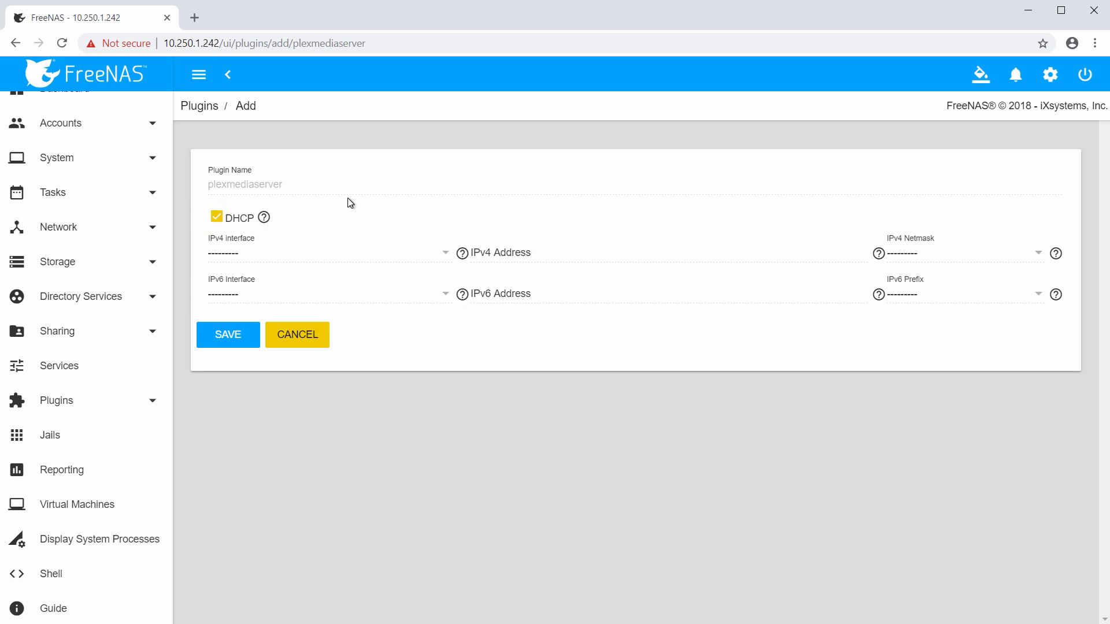
{"action": "left_click", "coordinate": [241, 341]}
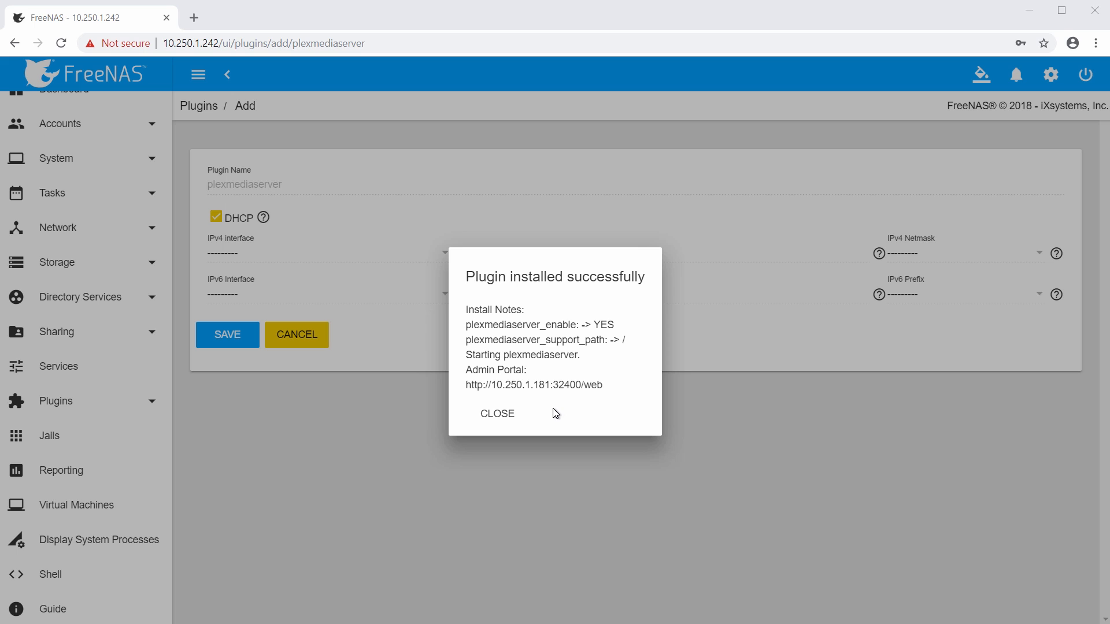
{"action": "triple_click", "coordinate": [549, 386]}
{"action": "right_click", "coordinate": [549, 386]}
{"action": "left_click", "coordinate": [577, 398]}
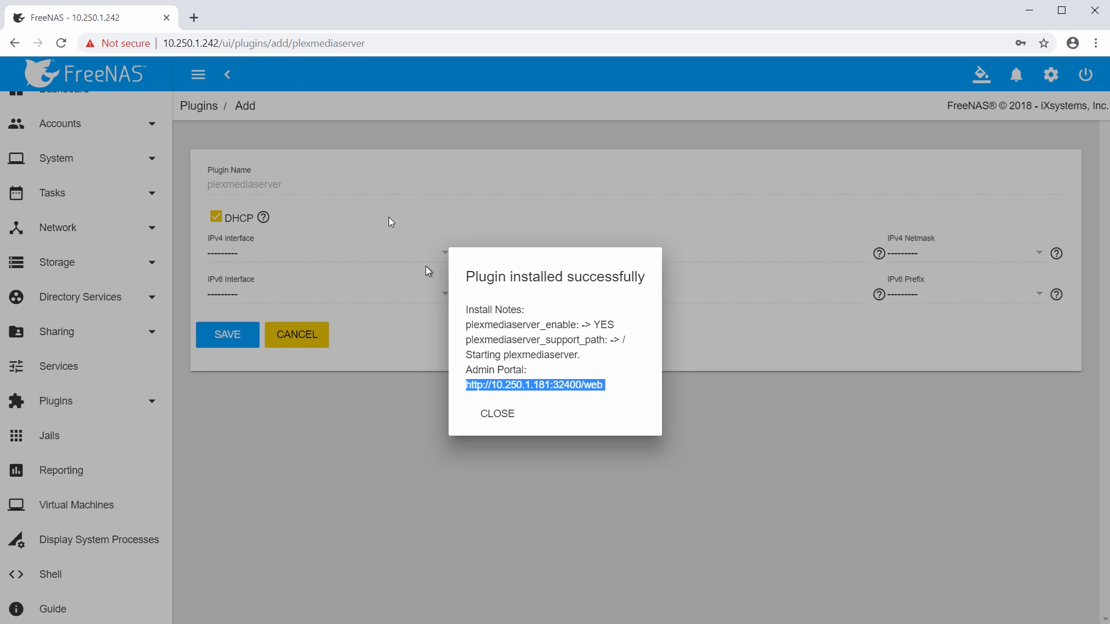
Load the copied Plex Admin Portal address in a new browser tab.
{"action": "left_click", "coordinate": [194, 18]}
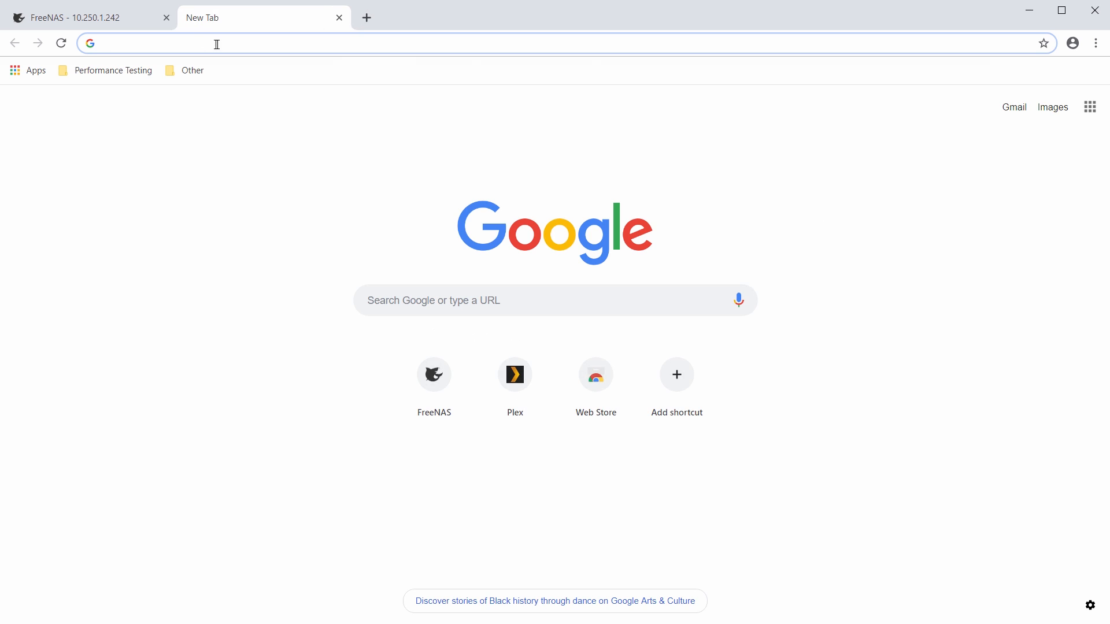
{"action": "key", "text": "ctrl+v"}
{"action": "key", "text": "Return"}
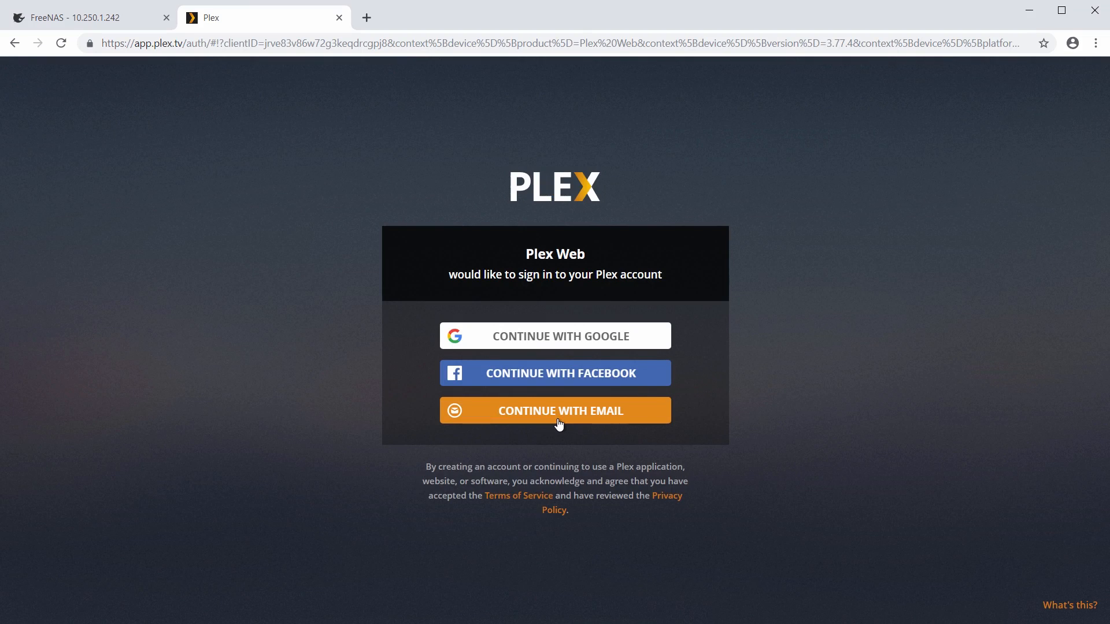
Create a Plex account by signing up with an email address and password.
{"action": "left_click", "coordinate": [558, 424]}
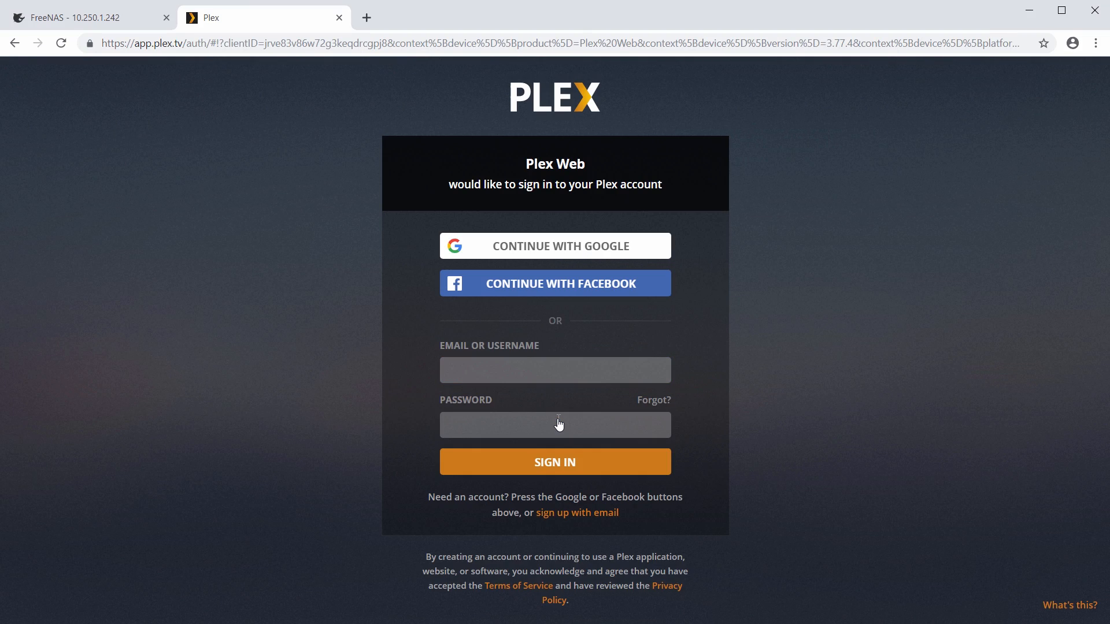
{"action": "left_click", "coordinate": [572, 513]}
{"action": "left_click", "coordinate": [548, 379]}
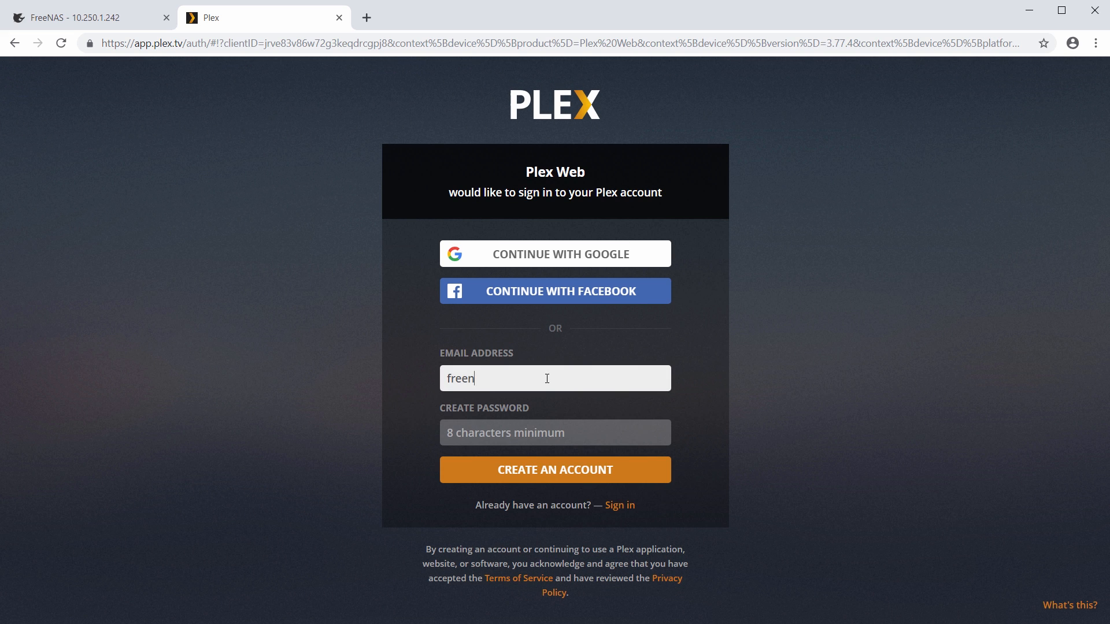
{"action": "key", "text": "Tab"}
{"action": "type", "text": "************"}
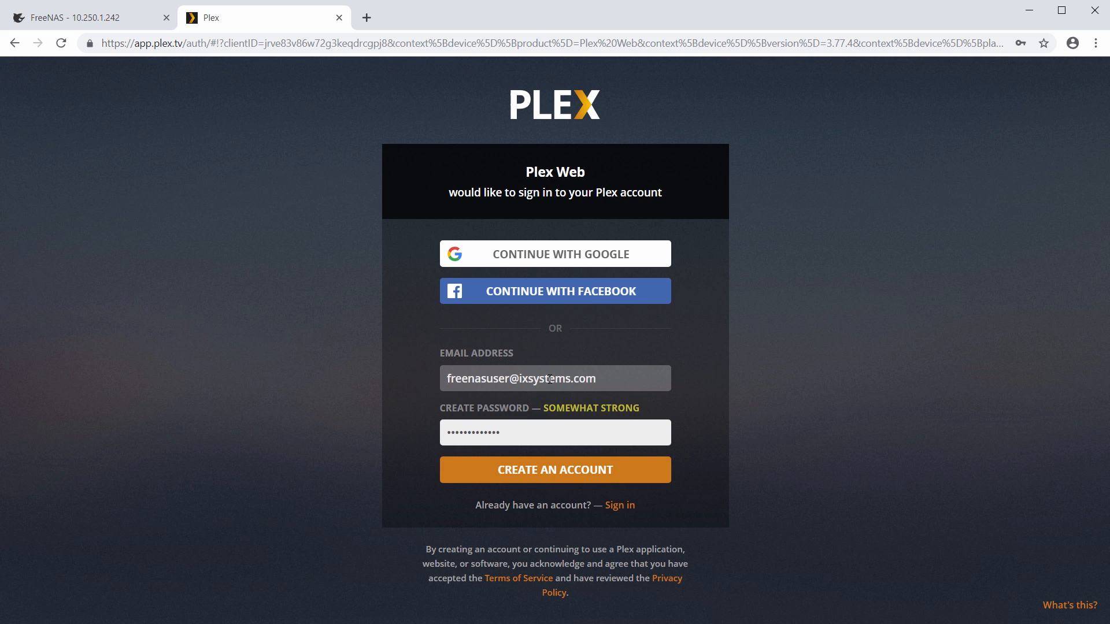
{"action": "left_click", "coordinate": [557, 470]}
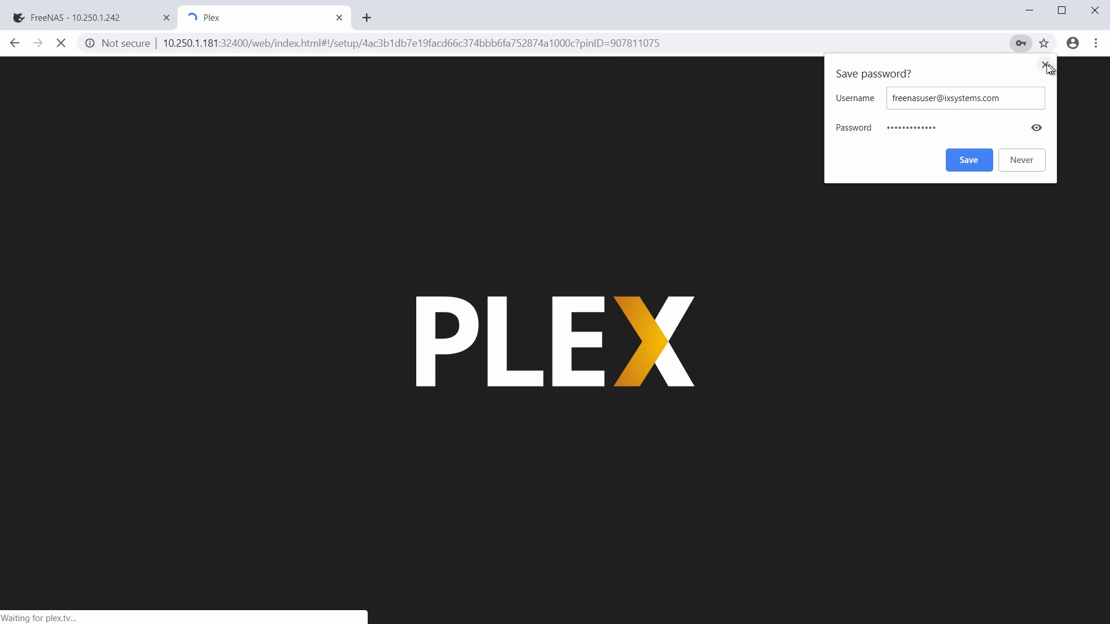
{"action": "left_click", "coordinate": [1046, 65]}
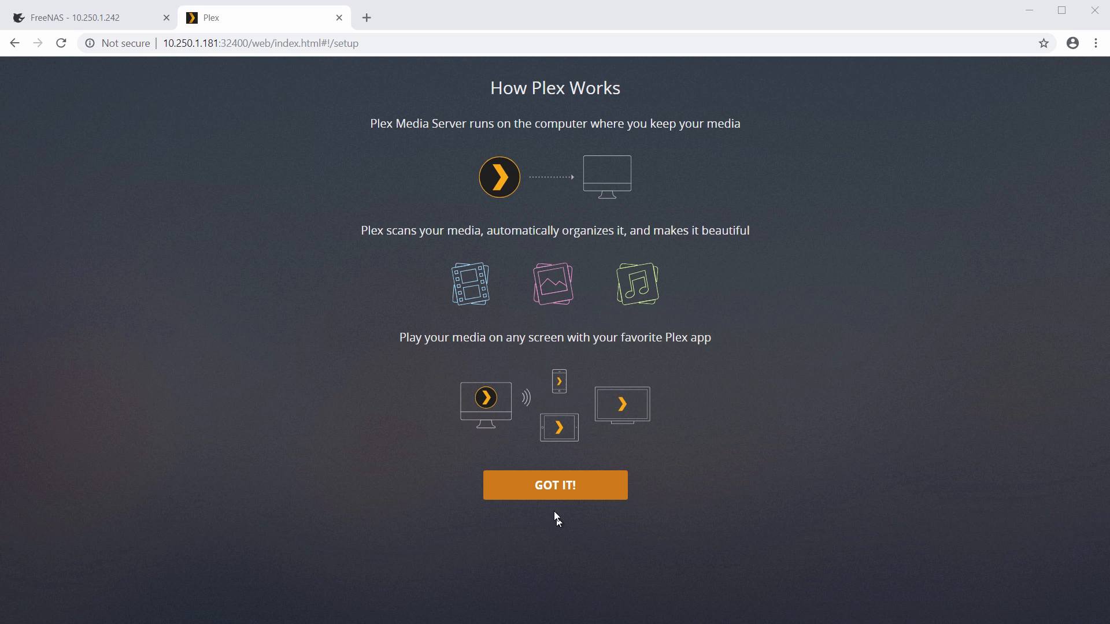
{"action": "left_click", "coordinate": [89, 26]}
Close the install message and stop the plex jail from the Jails list.
{"action": "left_click", "coordinate": [496, 412]}
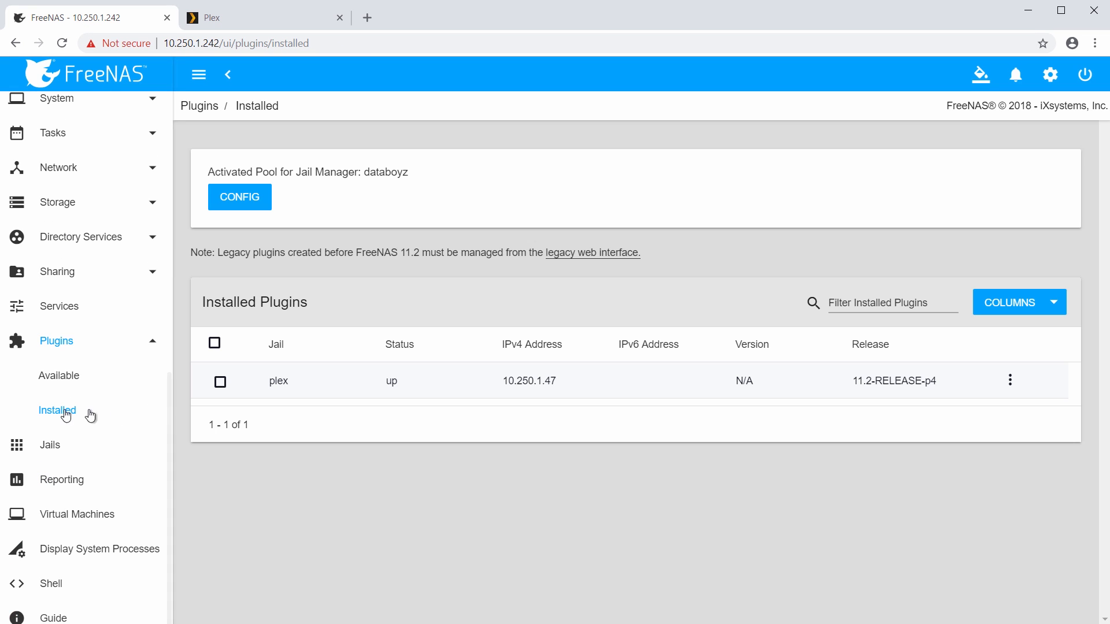
{"action": "left_click", "coordinate": [51, 445]}
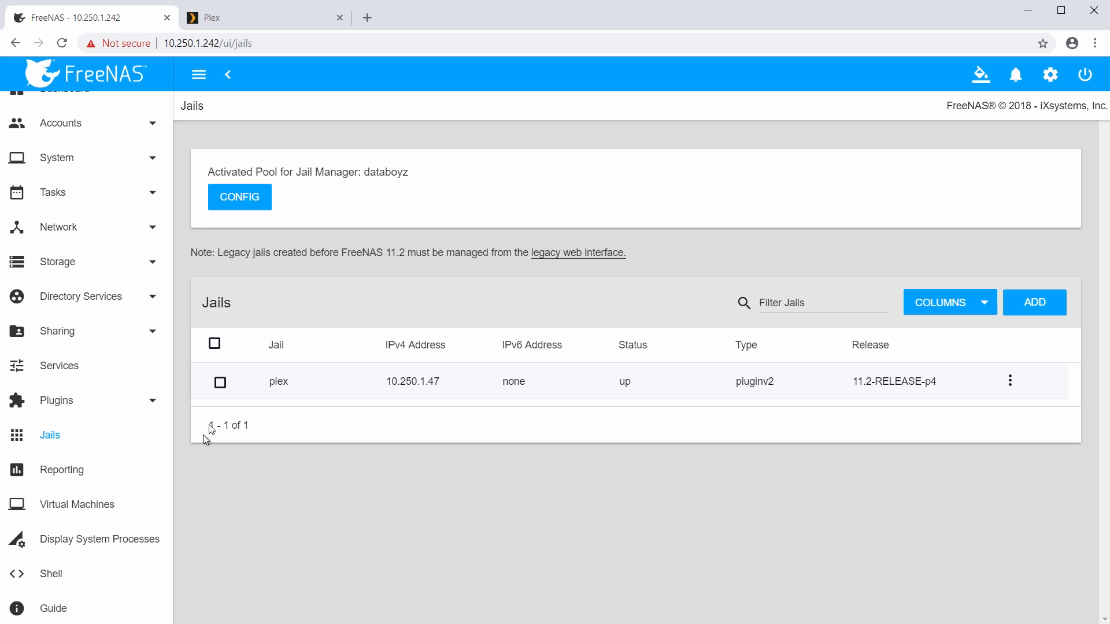
{"action": "left_click", "coordinate": [220, 382]}
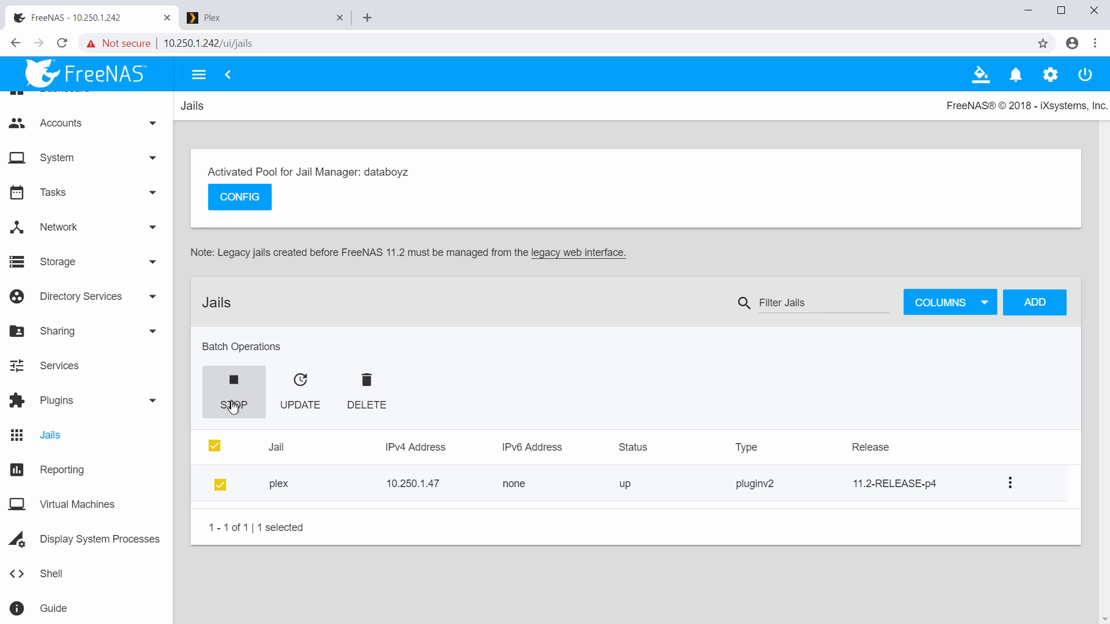
{"action": "left_click", "coordinate": [234, 408]}
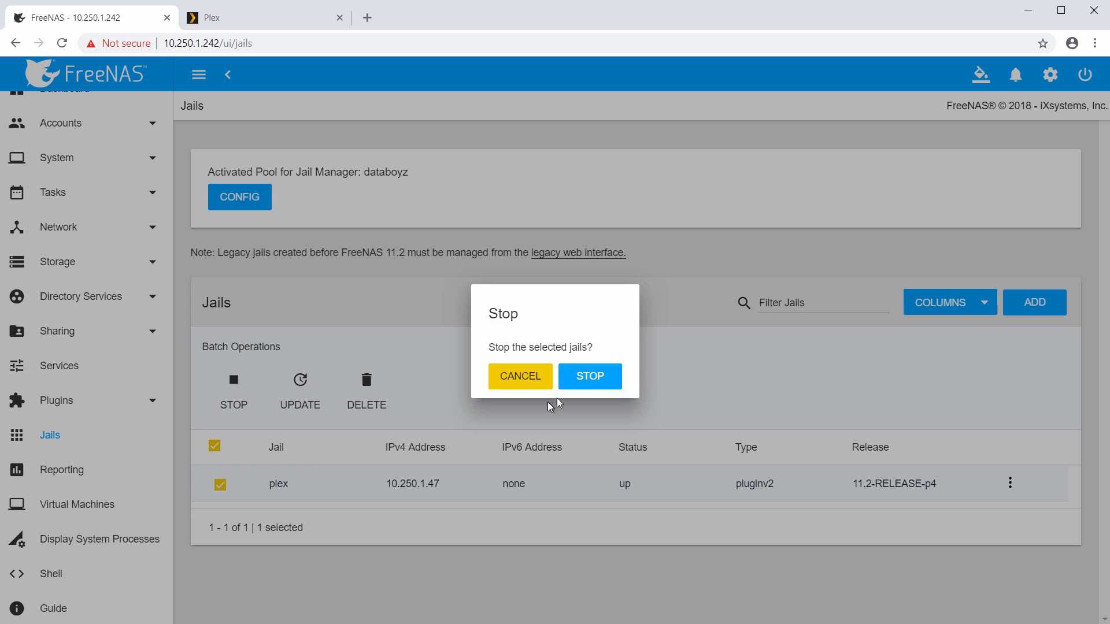
{"action": "left_click", "coordinate": [592, 379]}
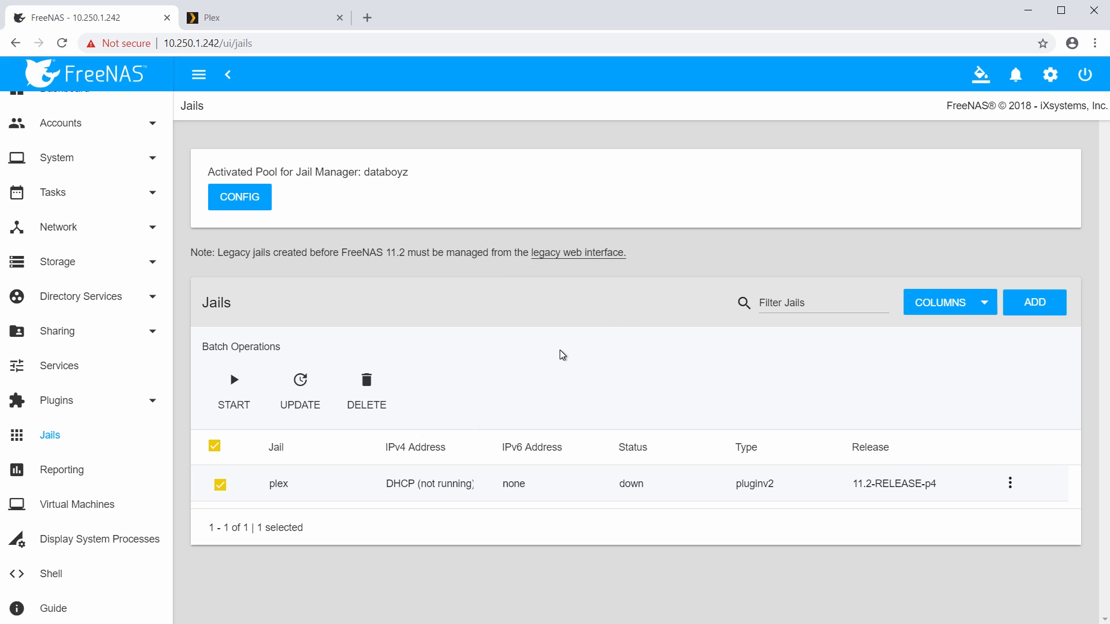
{"action": "left_click", "coordinate": [1009, 484]}
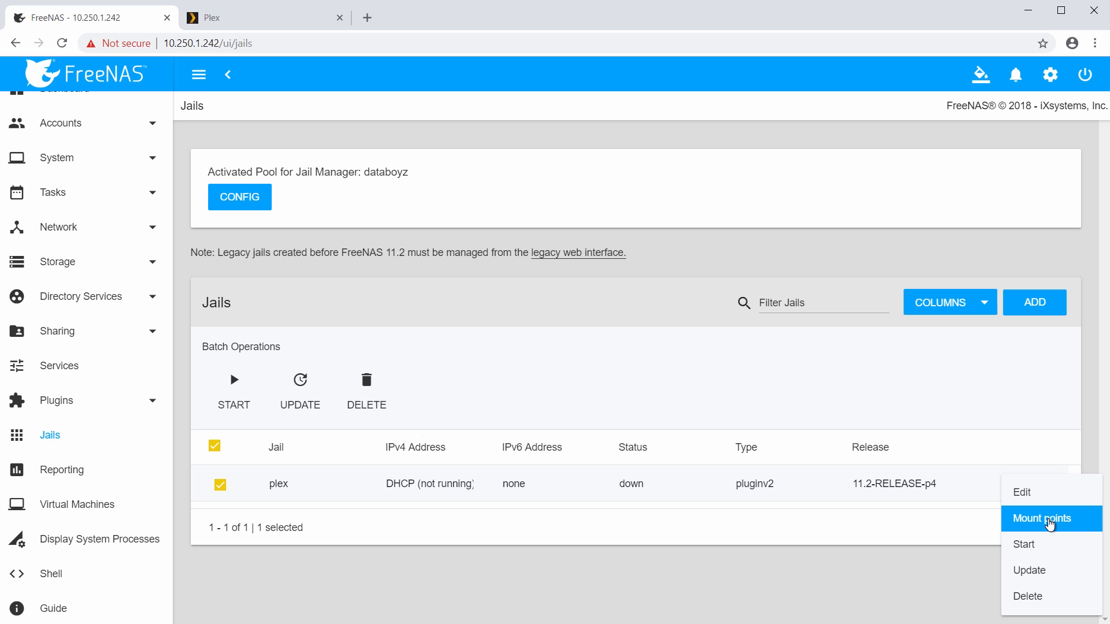
Add a plex jail mount point with source /mnt/databoyz/plexmediafiles.
{"action": "left_click", "coordinate": [1049, 524]}
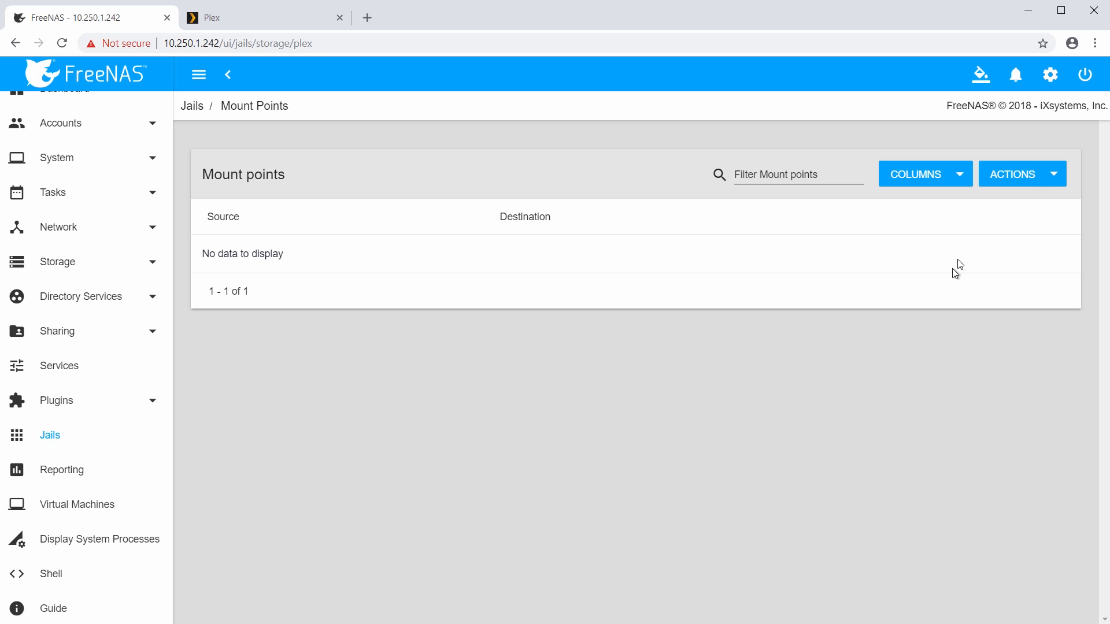
{"action": "left_click", "coordinate": [1038, 183]}
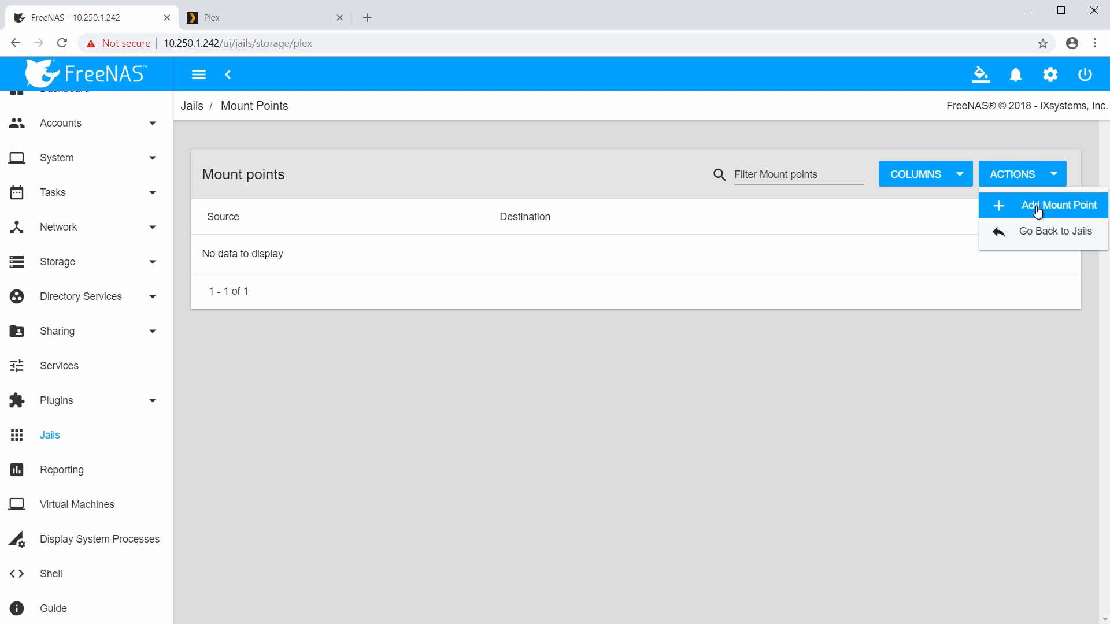
{"action": "left_click", "coordinate": [1037, 209]}
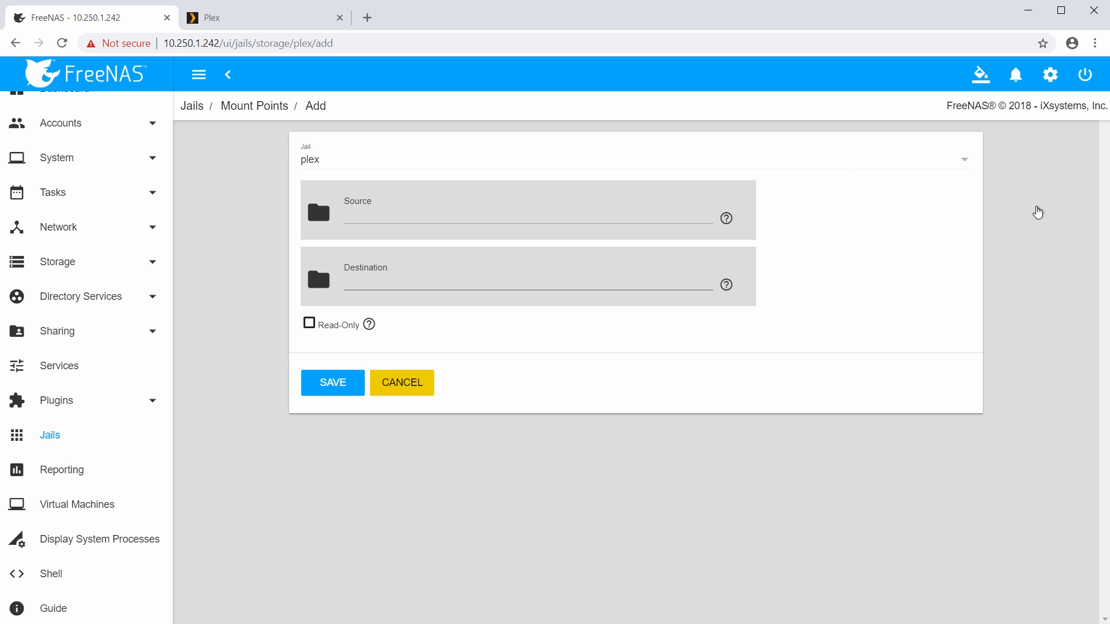
{"action": "left_click", "coordinate": [318, 212]}
{"action": "left_click", "coordinate": [316, 250]}
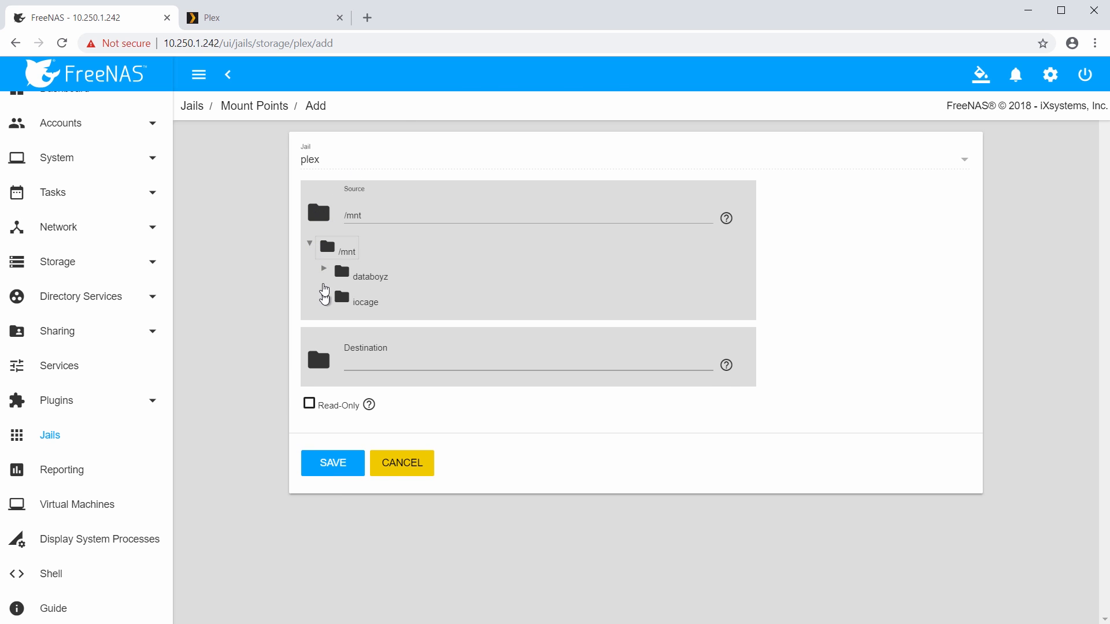
{"action": "left_click", "coordinate": [323, 269]}
{"action": "left_click", "coordinate": [357, 323]}
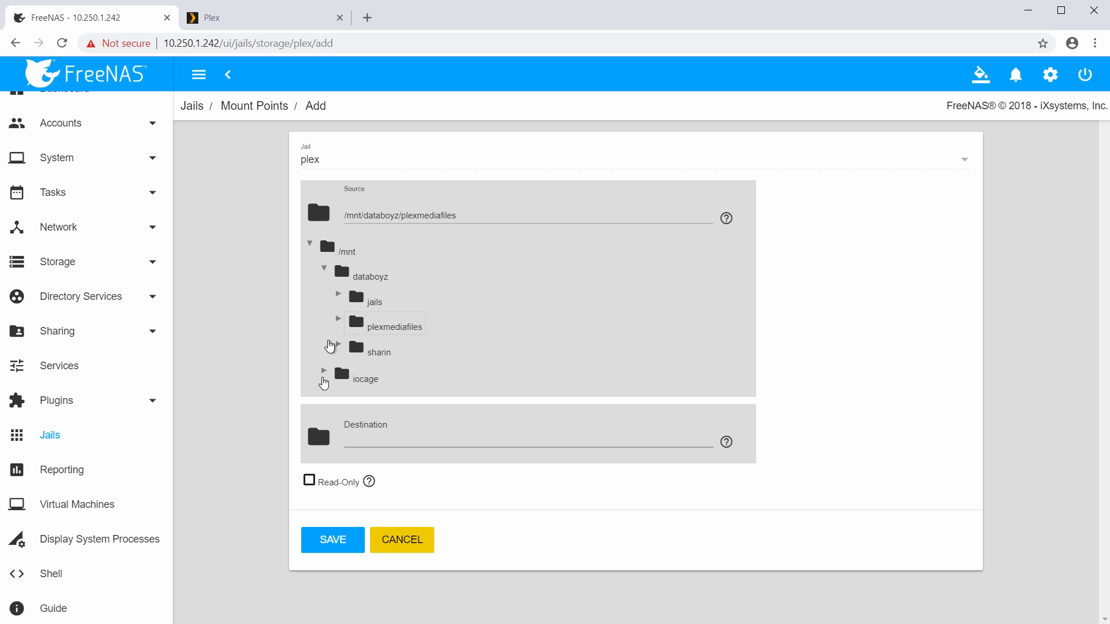
Set the destination to the jail's Plex Media Server/FreeNAS folder and save the mount point.
{"action": "left_click", "coordinate": [319, 437]}
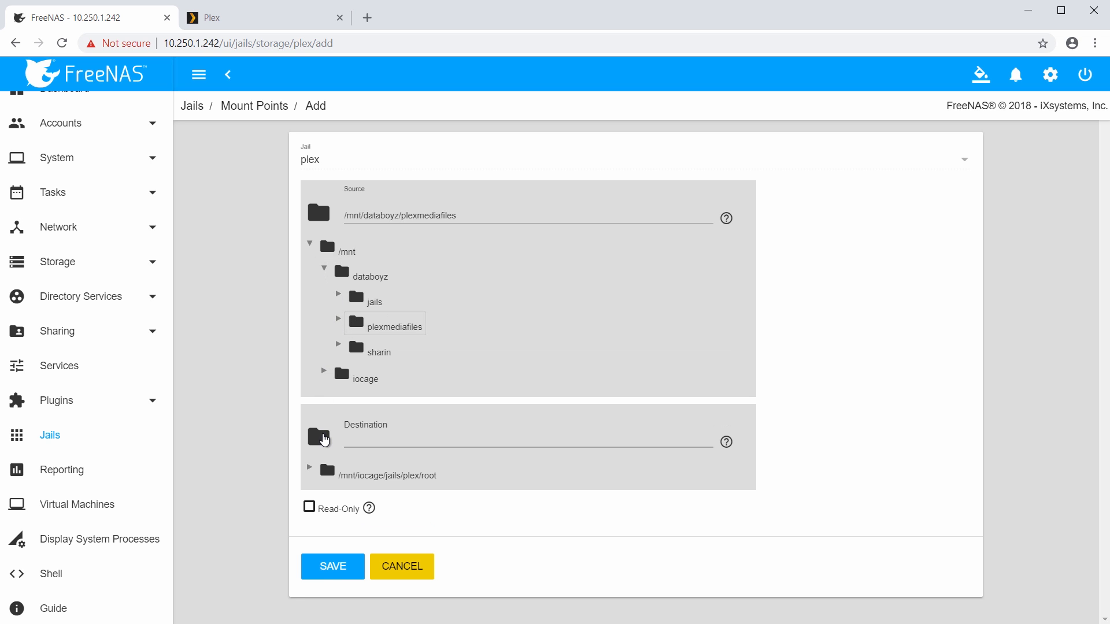
{"action": "left_click", "coordinate": [311, 468]}
{"action": "left_click", "coordinate": [343, 498]}
{"action": "scroll", "coordinate": [570, 426], "scroll_direction": "down", "scroll_amount": 2}
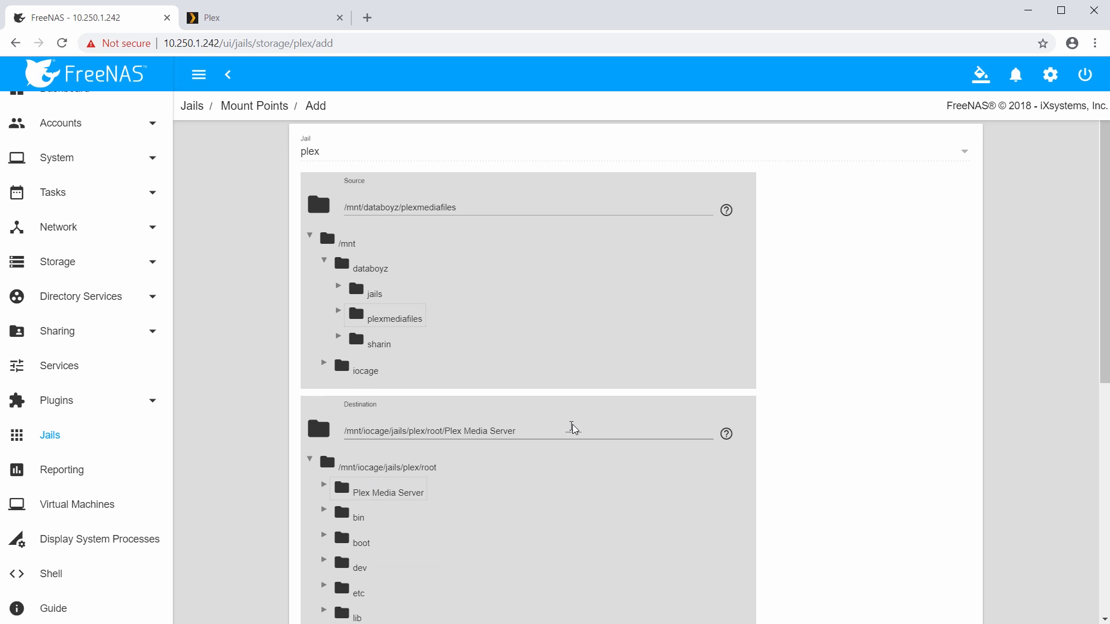
{"action": "scroll", "coordinate": [582, 408], "scroll_direction": "down", "scroll_amount": 1}
{"action": "left_click", "coordinate": [562, 223]}
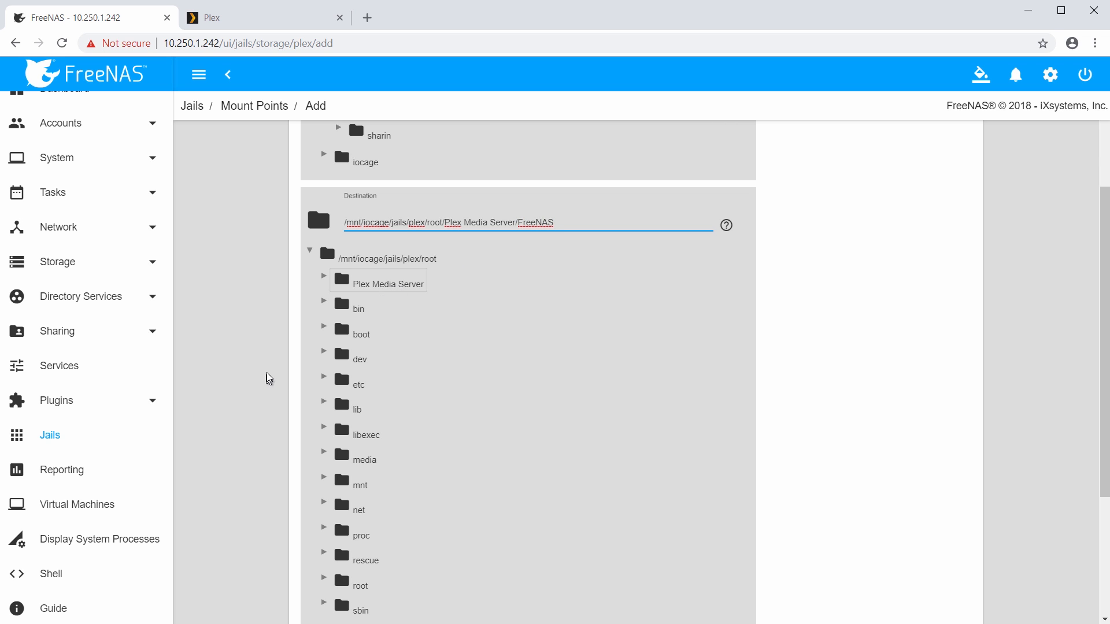
{"action": "scroll", "coordinate": [269, 373], "scroll_direction": "down", "scroll_amount": 3}
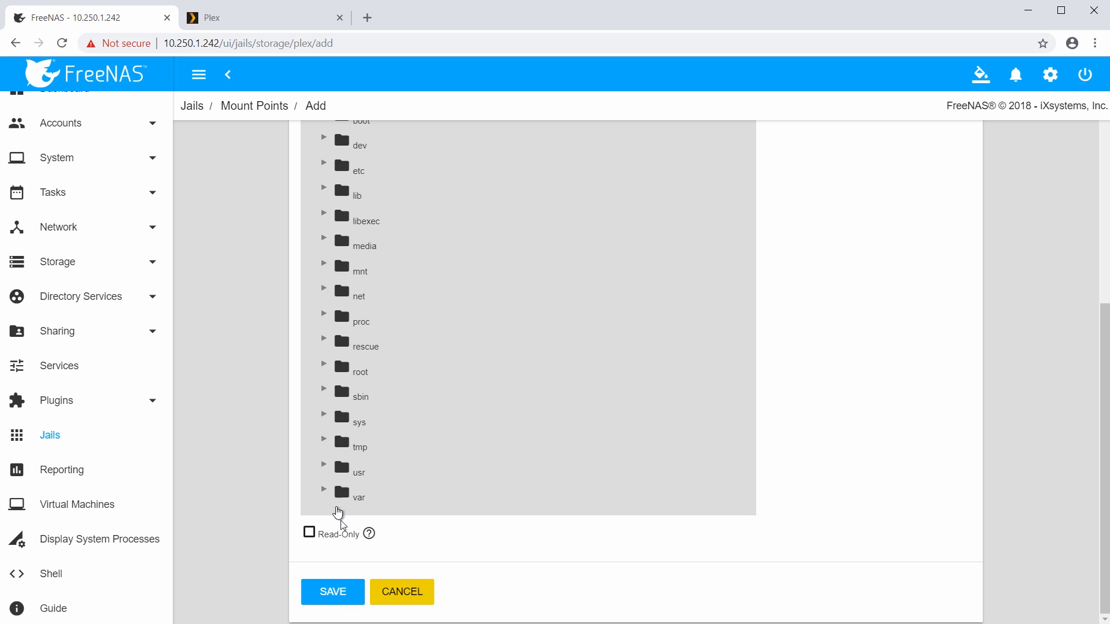
{"action": "left_click", "coordinate": [341, 592]}
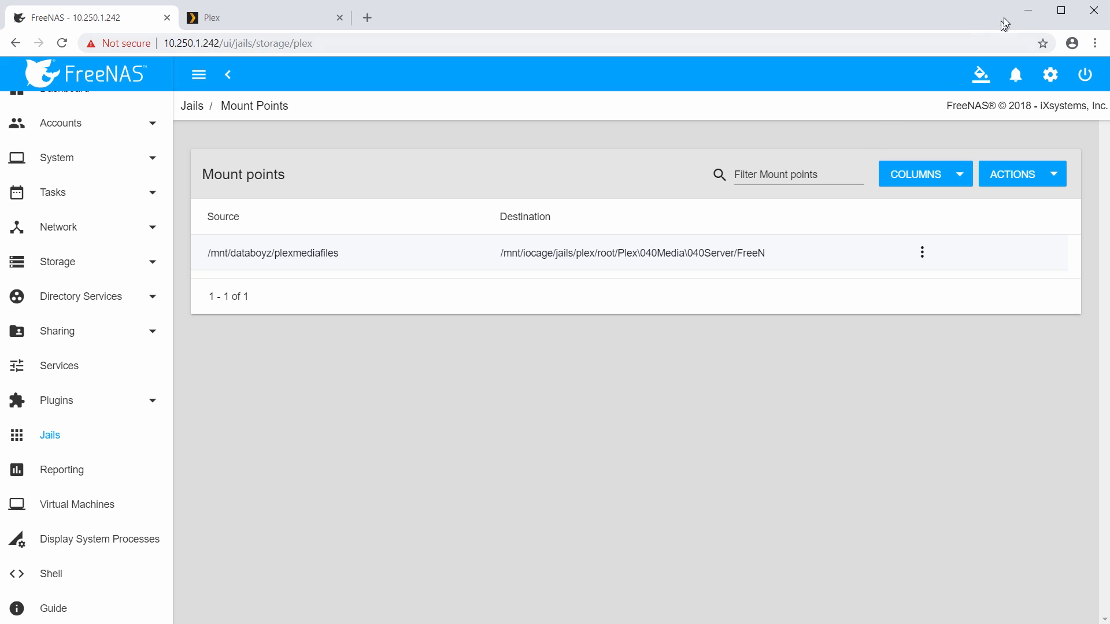
Minimize the browser and add folders named Movies, TV Shows and Music in plexshare (Y:).
{"action": "left_click", "coordinate": [1020, 12]}
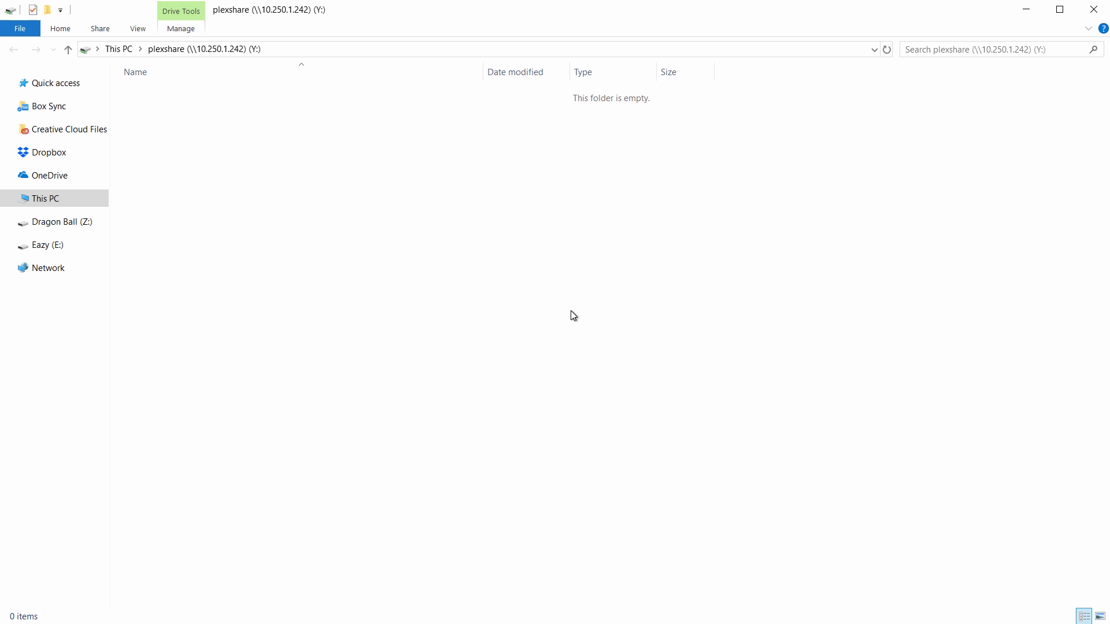
{"action": "right_click", "coordinate": [572, 315]}
{"action": "mouse_move", "coordinate": [661, 451]}
{"action": "left_click", "coordinate": [742, 452]}
{"action": "type", "text": "Movies"}
{"action": "key", "text": "Return"}
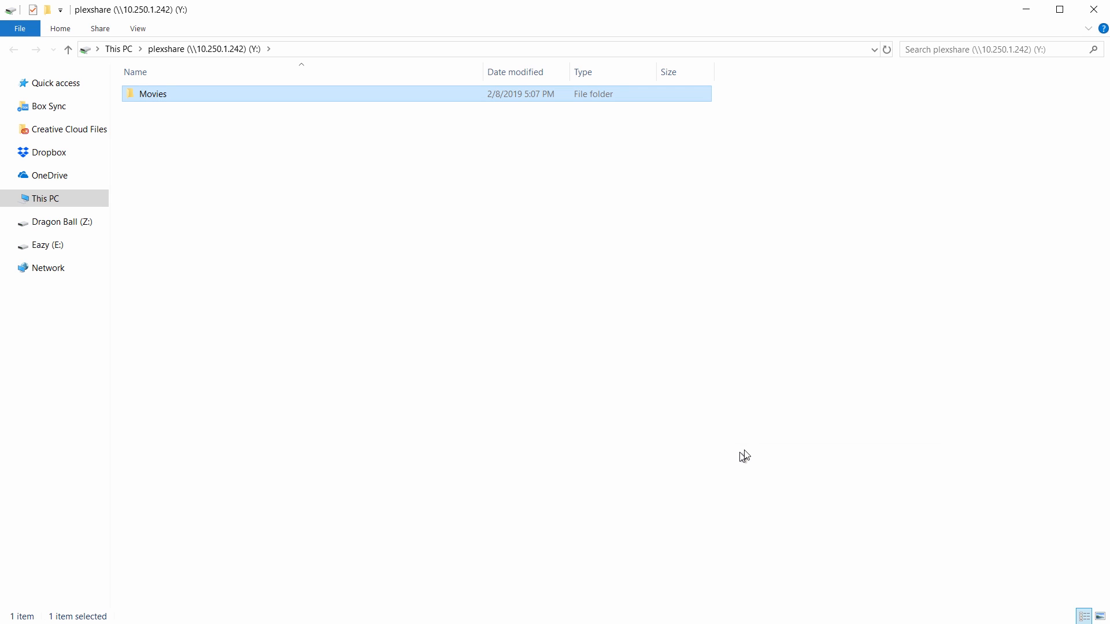
{"action": "right_click", "coordinate": [184, 164]}
{"action": "mouse_move", "coordinate": [310, 321]}
{"action": "left_click", "coordinate": [414, 318]}
{"action": "type", "text": "TV Shows"}
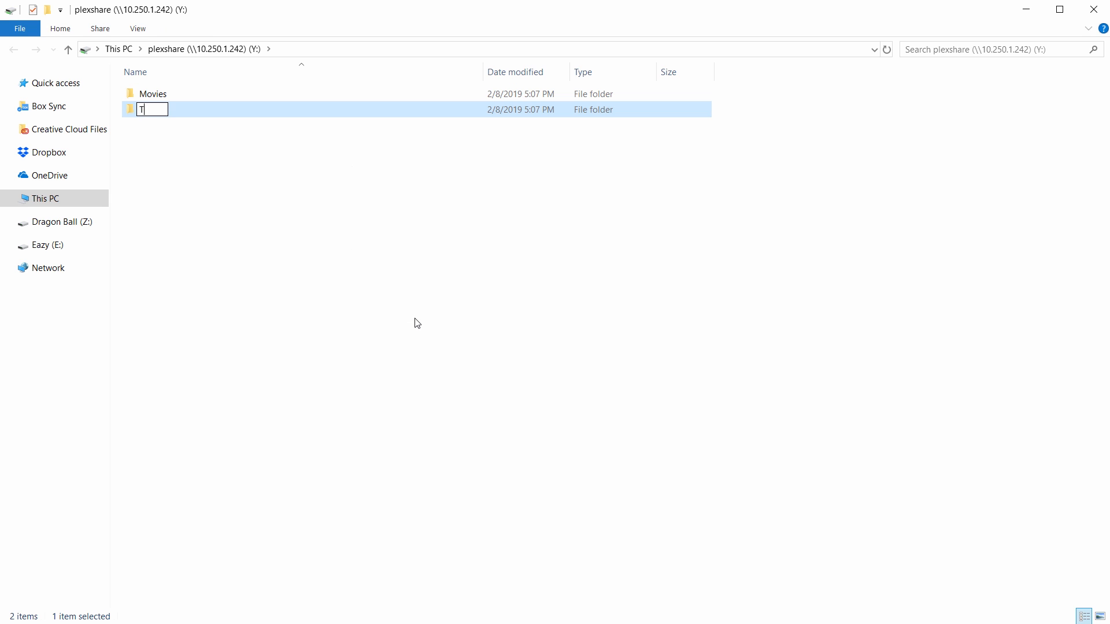
{"action": "key", "text": "Return"}
{"action": "right_click", "coordinate": [292, 202]}
{"action": "mouse_move", "coordinate": [324, 357]}
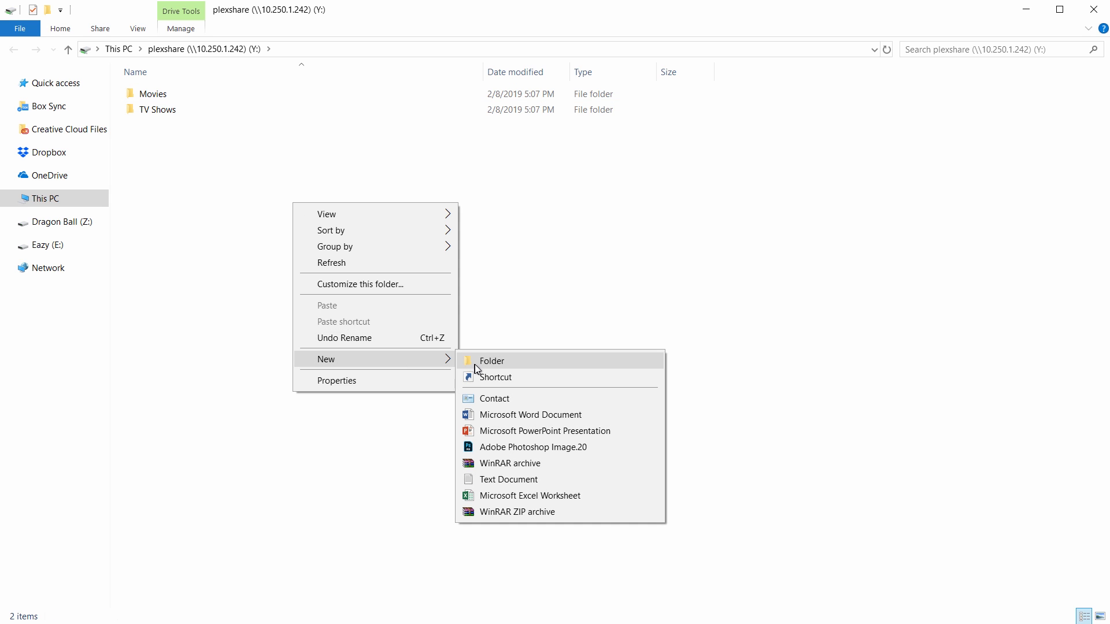
{"action": "left_click", "coordinate": [466, 359]}
{"action": "type", "text": "Music"}
{"action": "key", "text": "Return"}
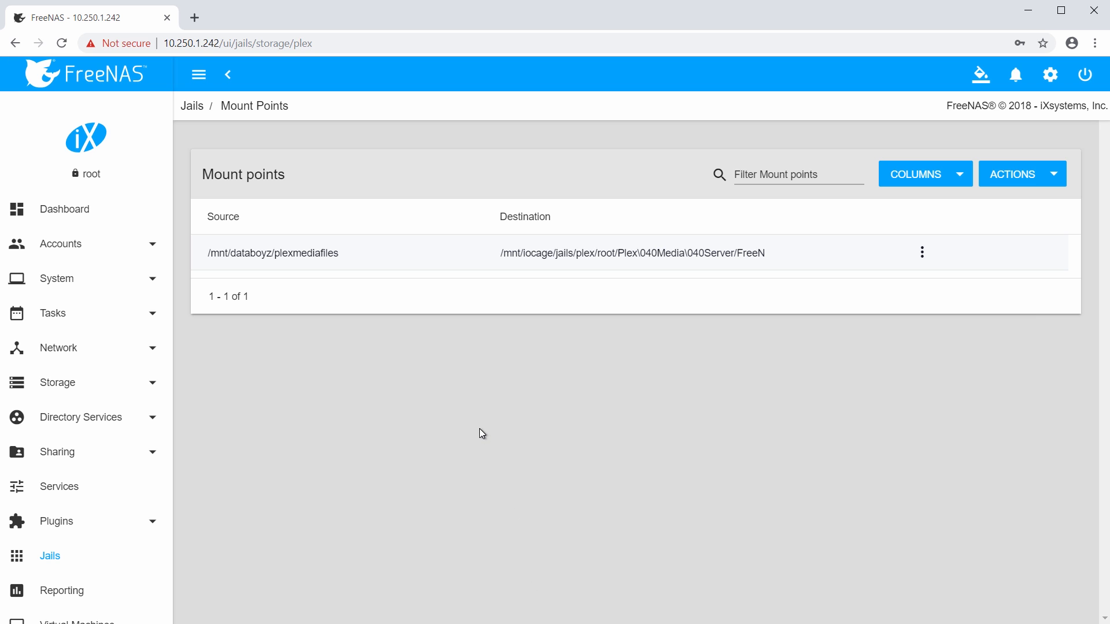
Start the plex jail from the Jails list.
{"action": "left_click", "coordinate": [58, 564]}
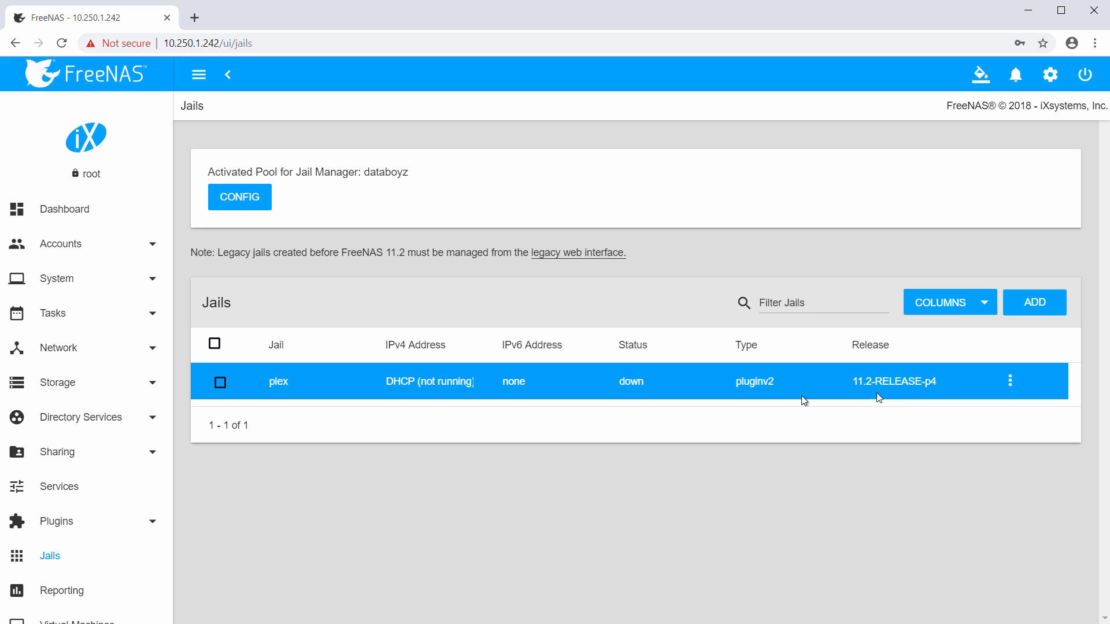
{"action": "left_click", "coordinate": [1010, 381]}
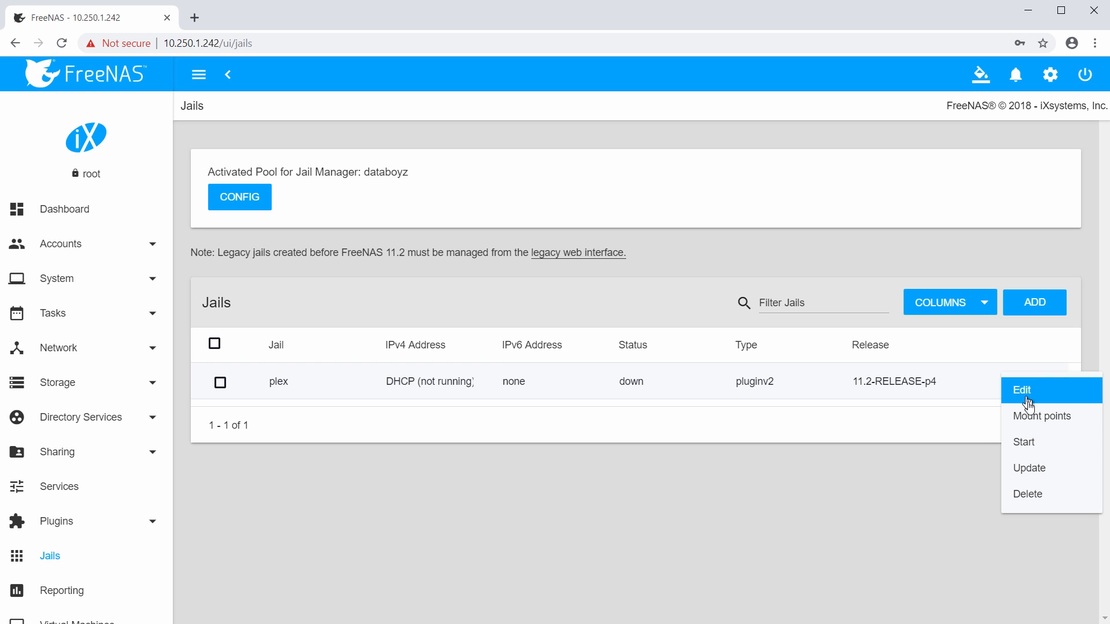
{"action": "left_click", "coordinate": [1032, 442]}
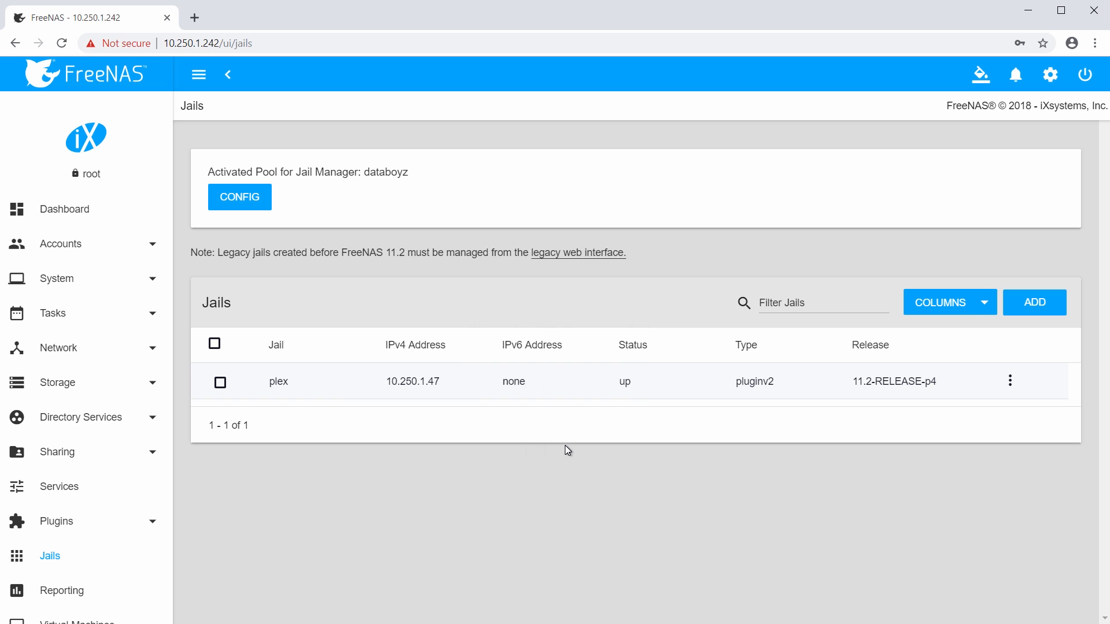
Open the plex plugin's Management page from Installed Plugins.
{"action": "left_click", "coordinate": [64, 528]}
{"action": "left_click", "coordinate": [64, 590]}
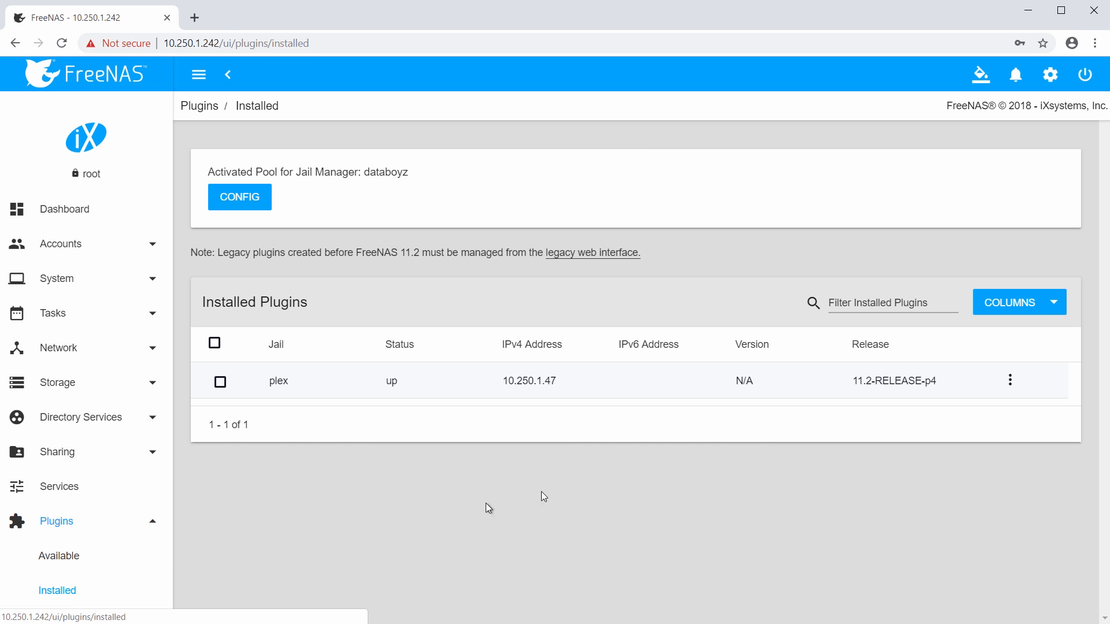
{"action": "left_click", "coordinate": [1009, 380]}
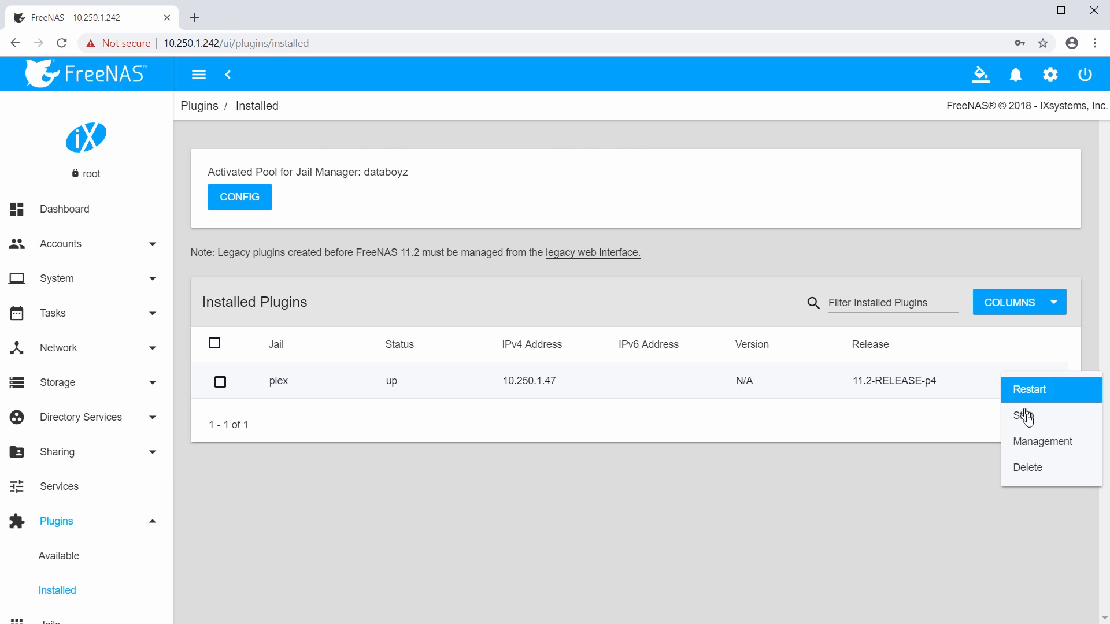
{"action": "left_click", "coordinate": [1053, 451]}
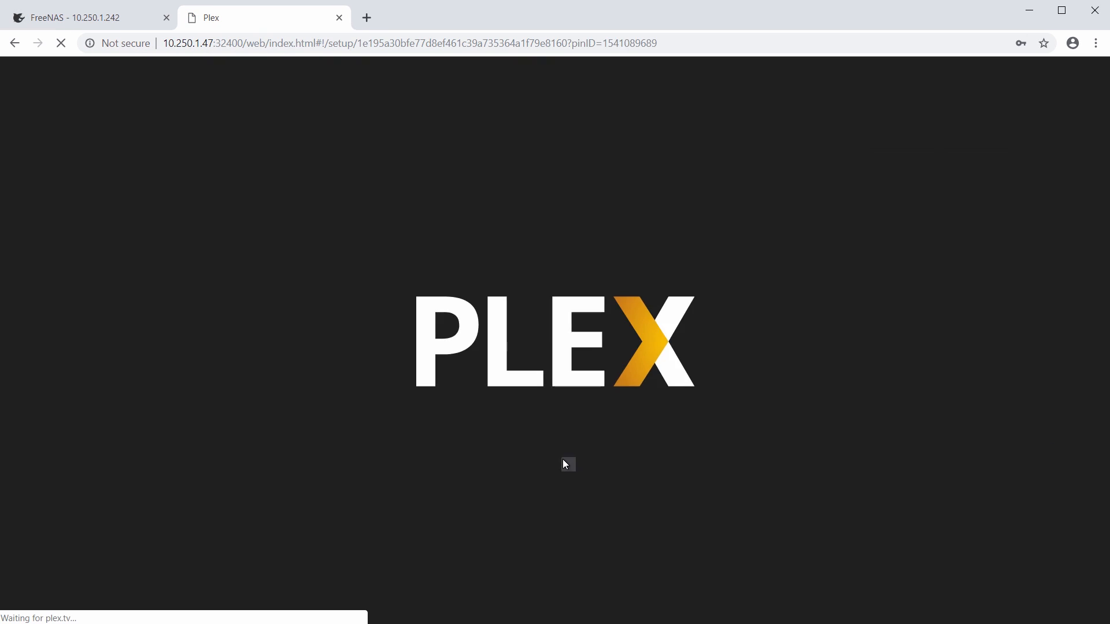
Rename the Plex server to myplexserver, disable outside access, and continue to libraries.
{"action": "left_click", "coordinate": [560, 496]}
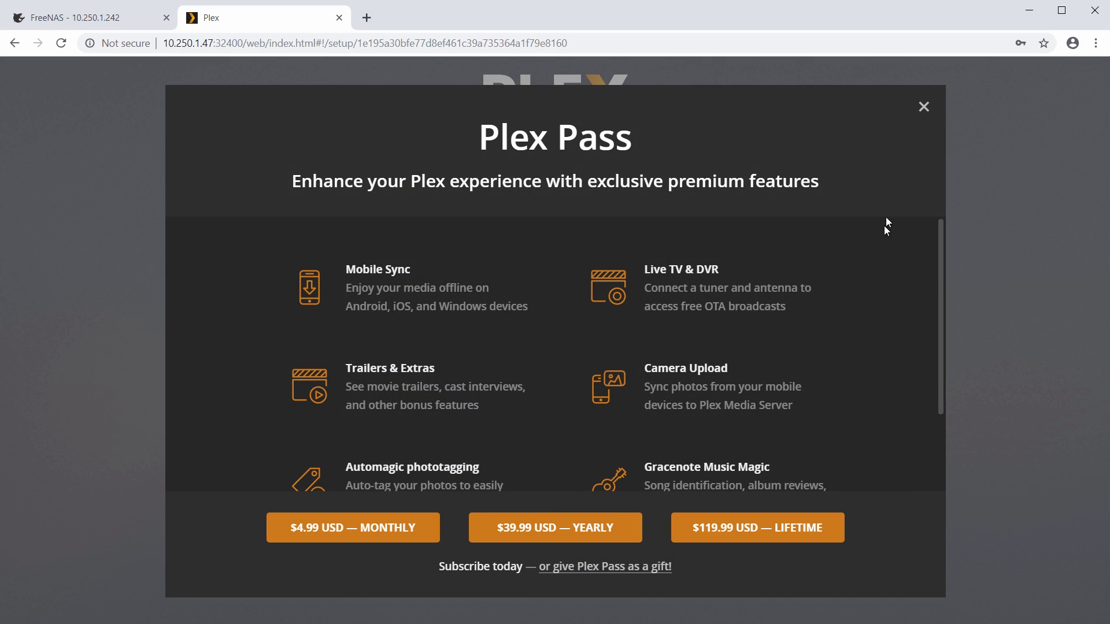
{"action": "left_click", "coordinate": [925, 109]}
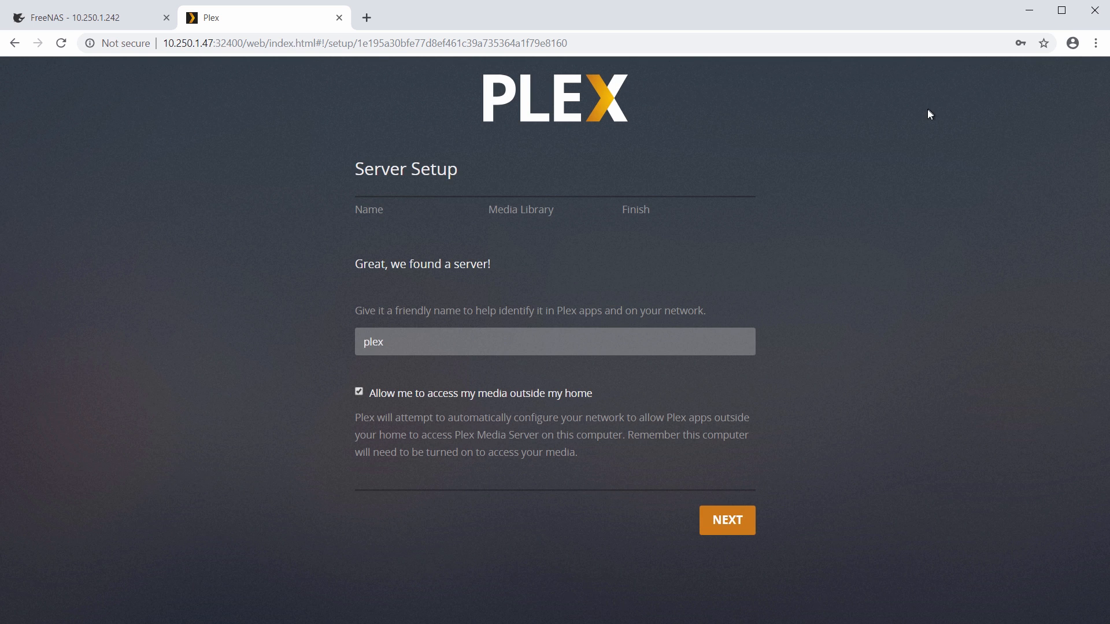
{"action": "double_click", "coordinate": [534, 344]}
{"action": "type", "text": "myplexserver"}
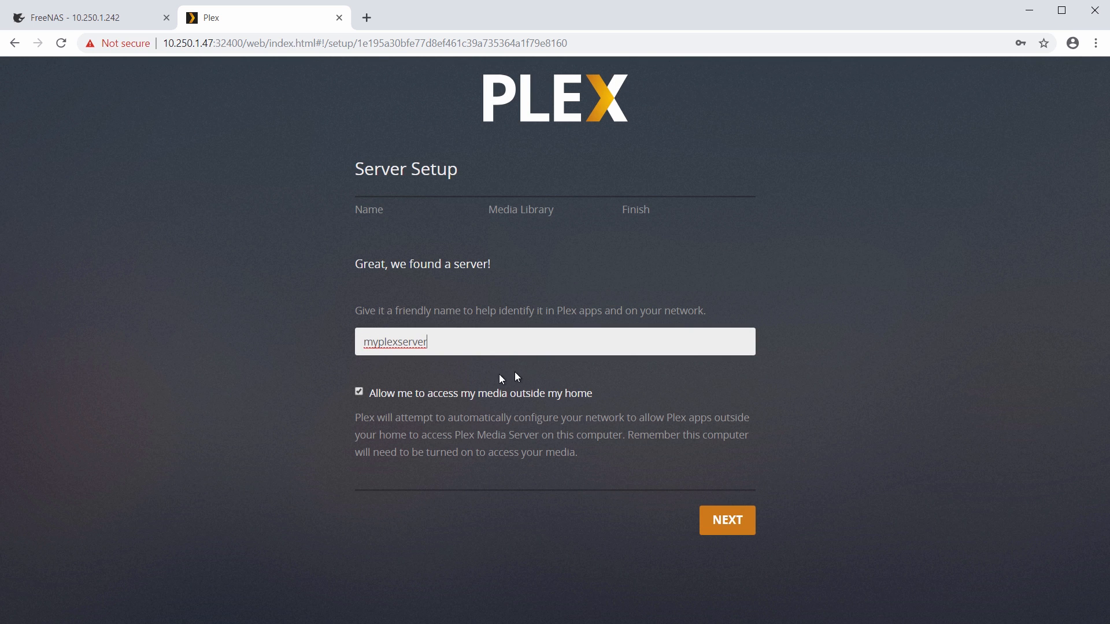
{"action": "left_click", "coordinate": [359, 393]}
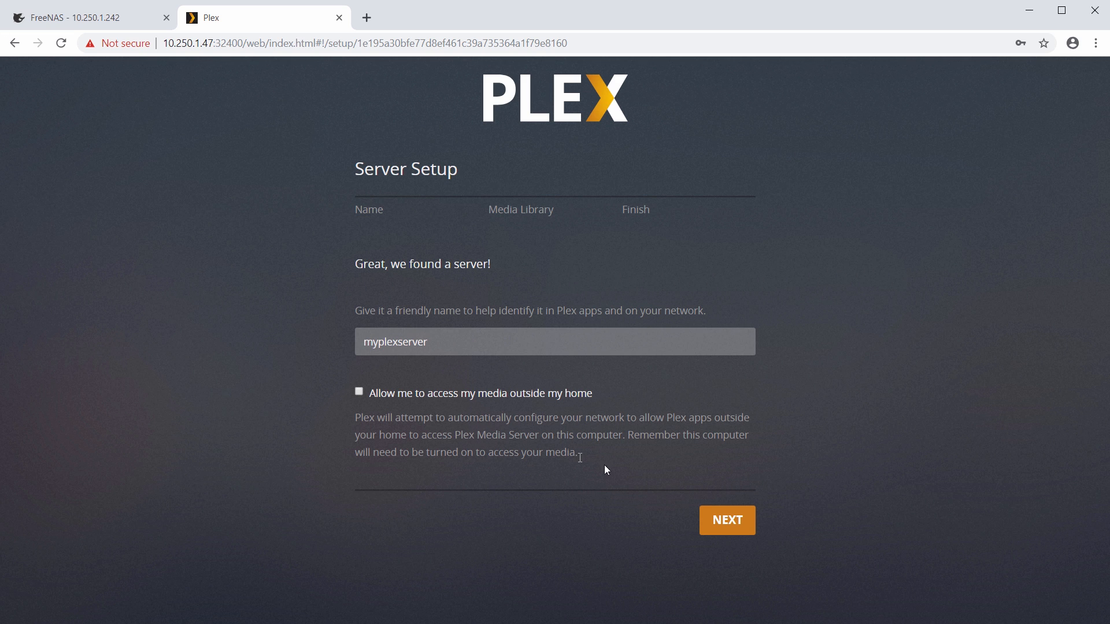
{"action": "left_click", "coordinate": [727, 528]}
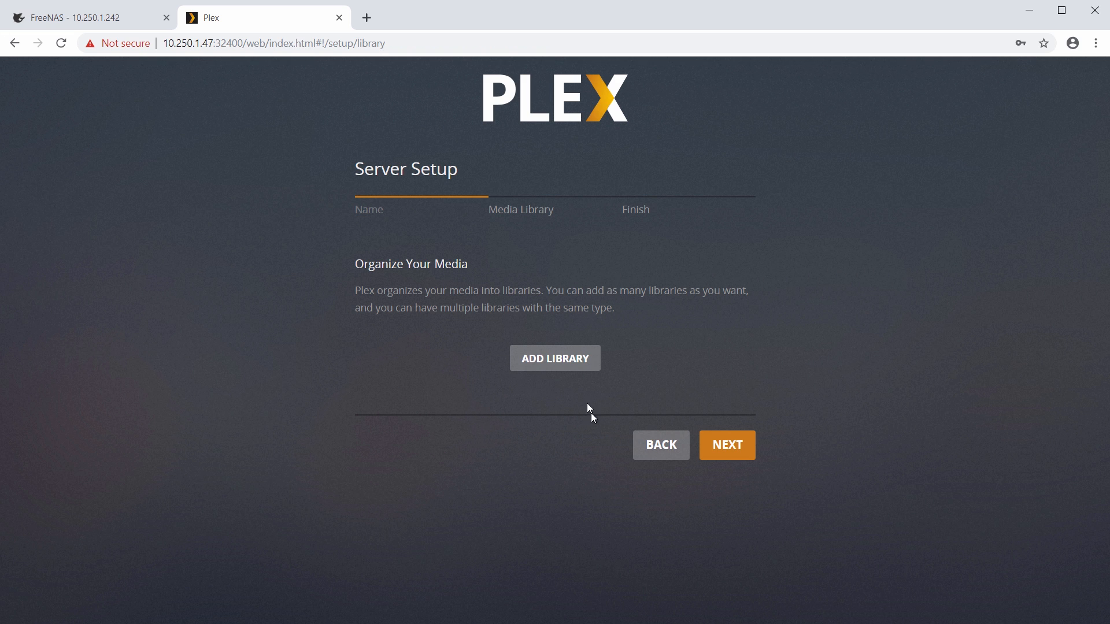
Add a Movies library using the FreeNAS/Movies media folder.
{"action": "left_click", "coordinate": [557, 368]}
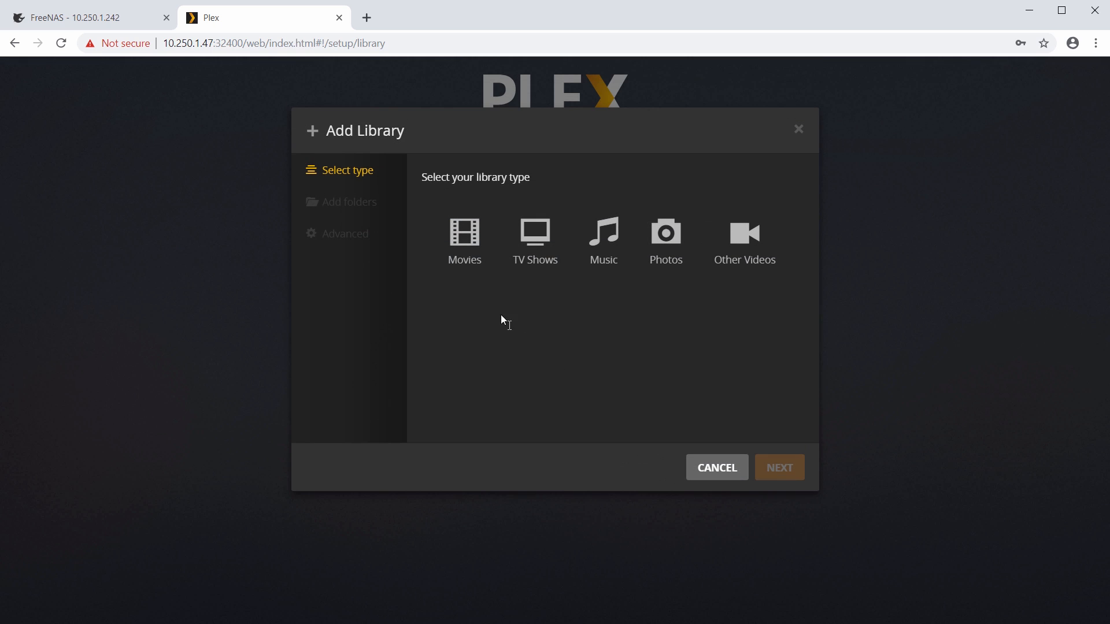
{"action": "left_click", "coordinate": [472, 267]}
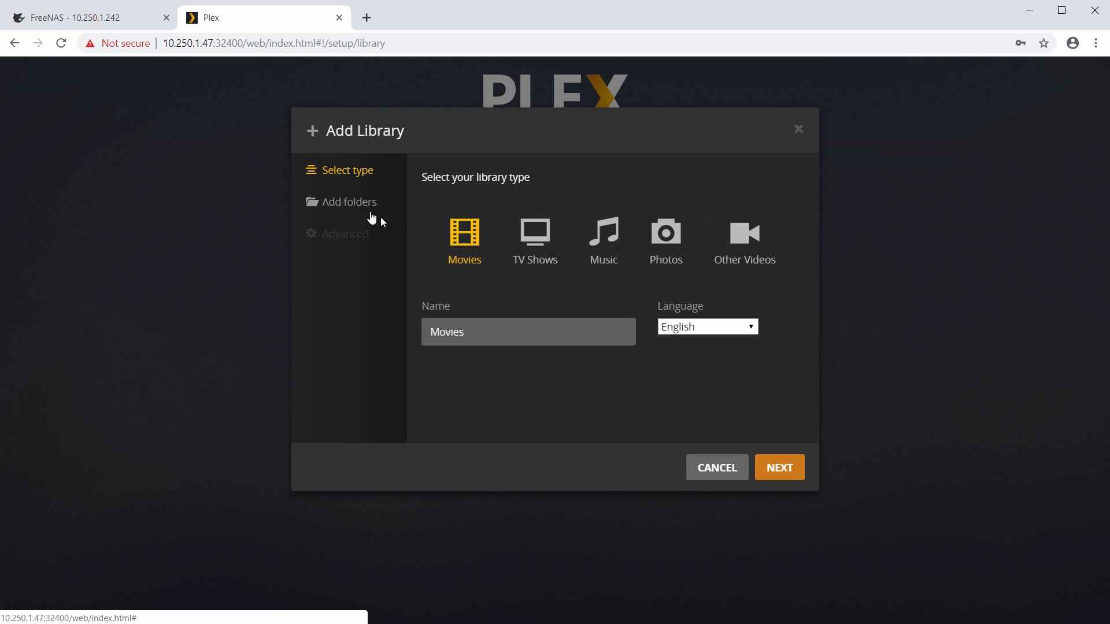
{"action": "left_click", "coordinate": [349, 203]}
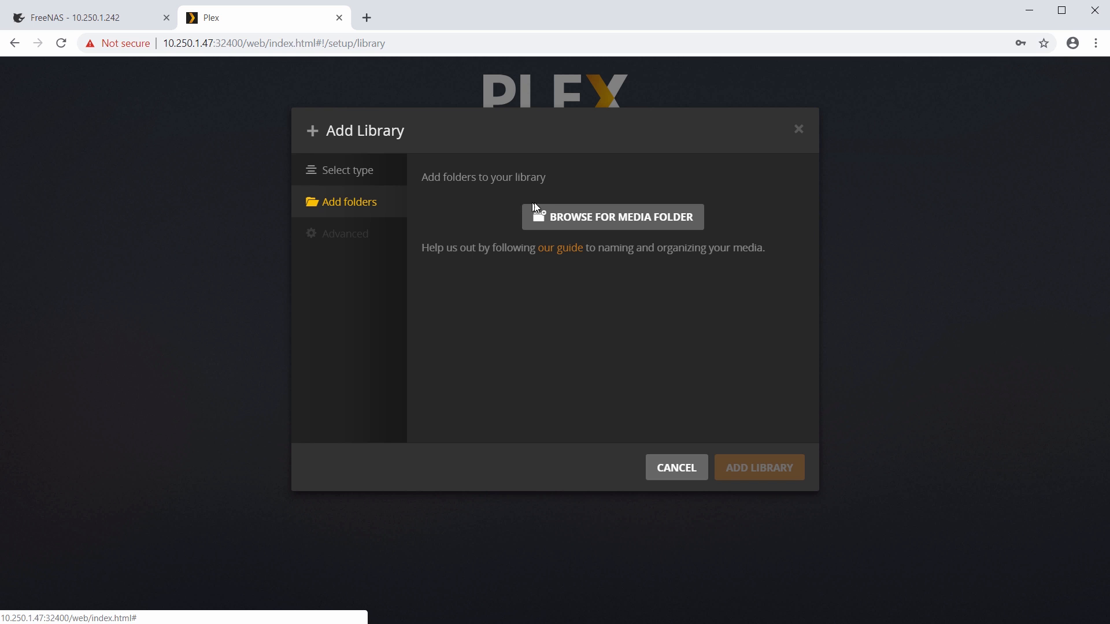
{"action": "left_click", "coordinate": [625, 233]}
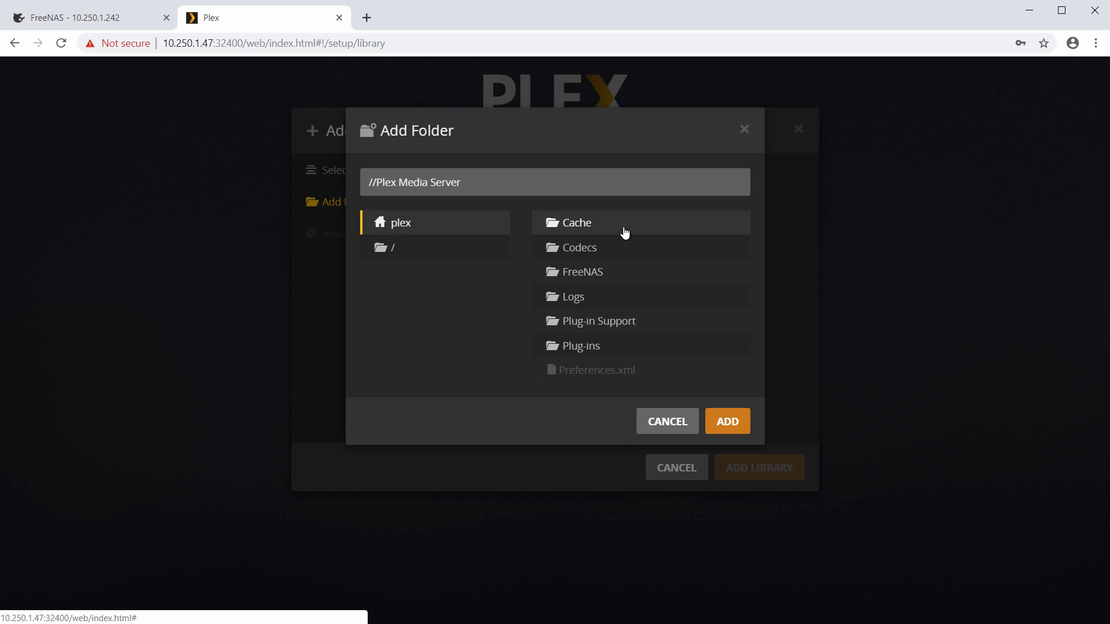
{"action": "left_click", "coordinate": [587, 278]}
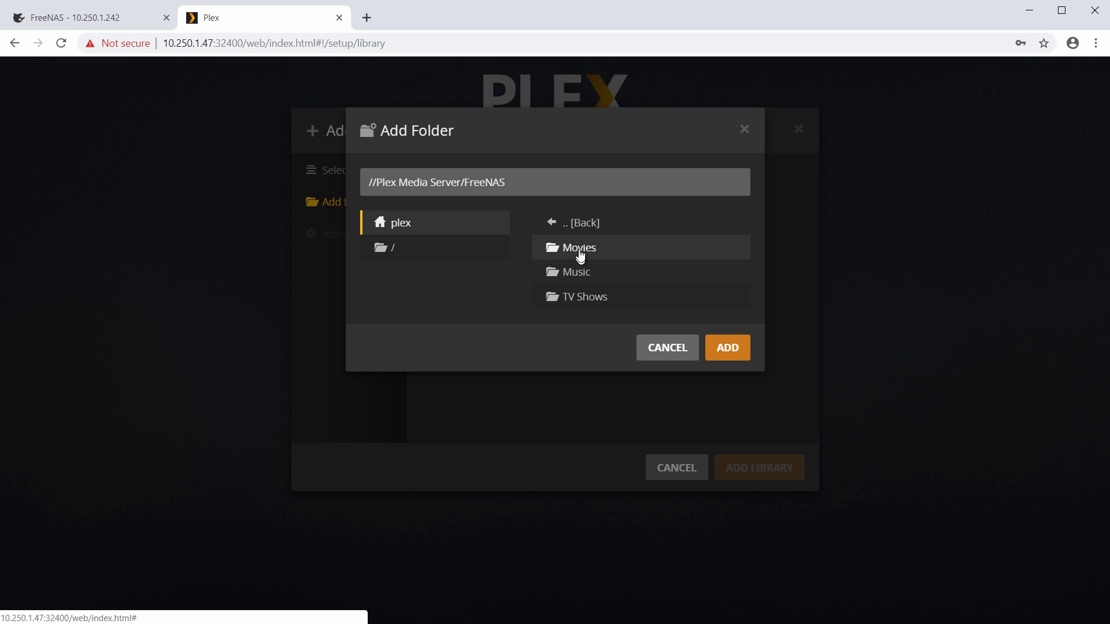
{"action": "left_click", "coordinate": [580, 255]}
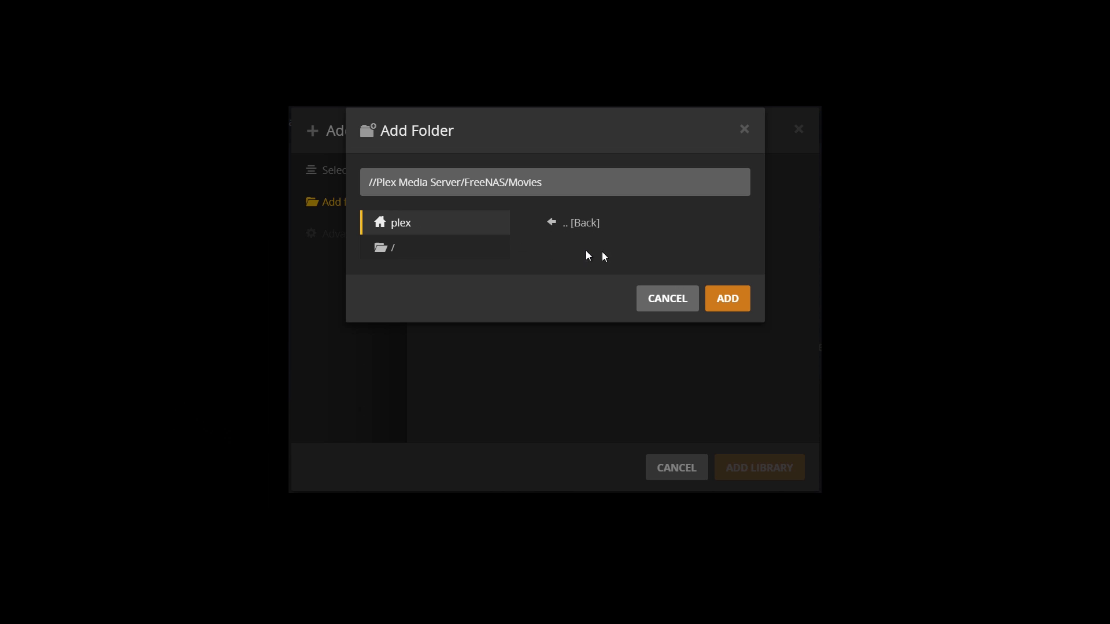
{"action": "left_click", "coordinate": [724, 302]}
{"action": "left_click", "coordinate": [753, 470]}
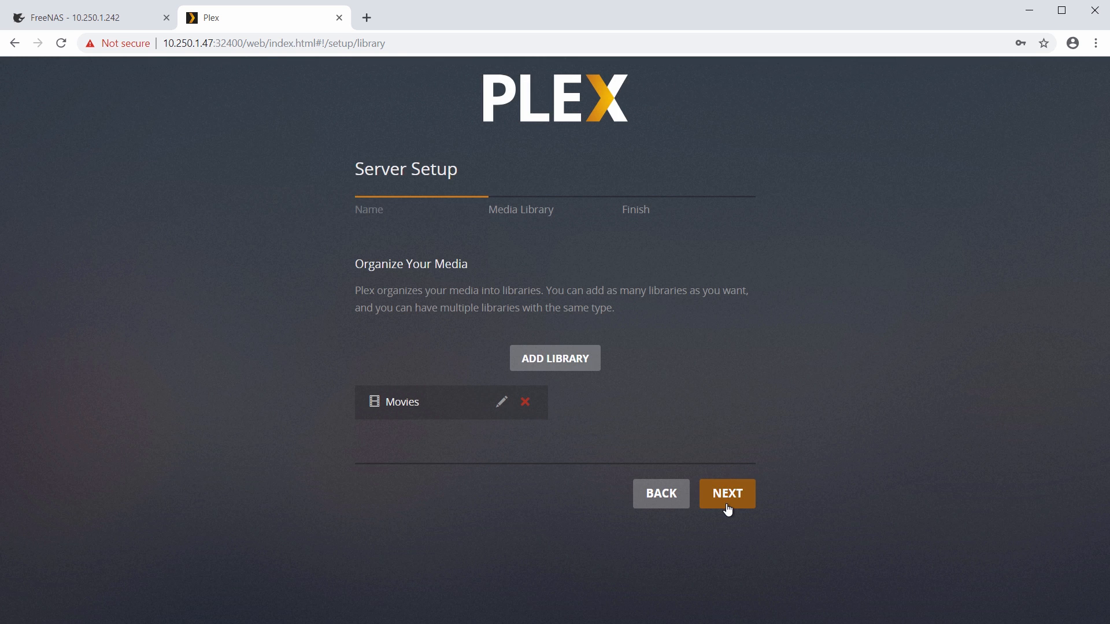
Finish Plex server setup and switch to the plexshare File Explorer window.
{"action": "left_click", "coordinate": [728, 494]}
{"action": "left_click", "coordinate": [727, 508]}
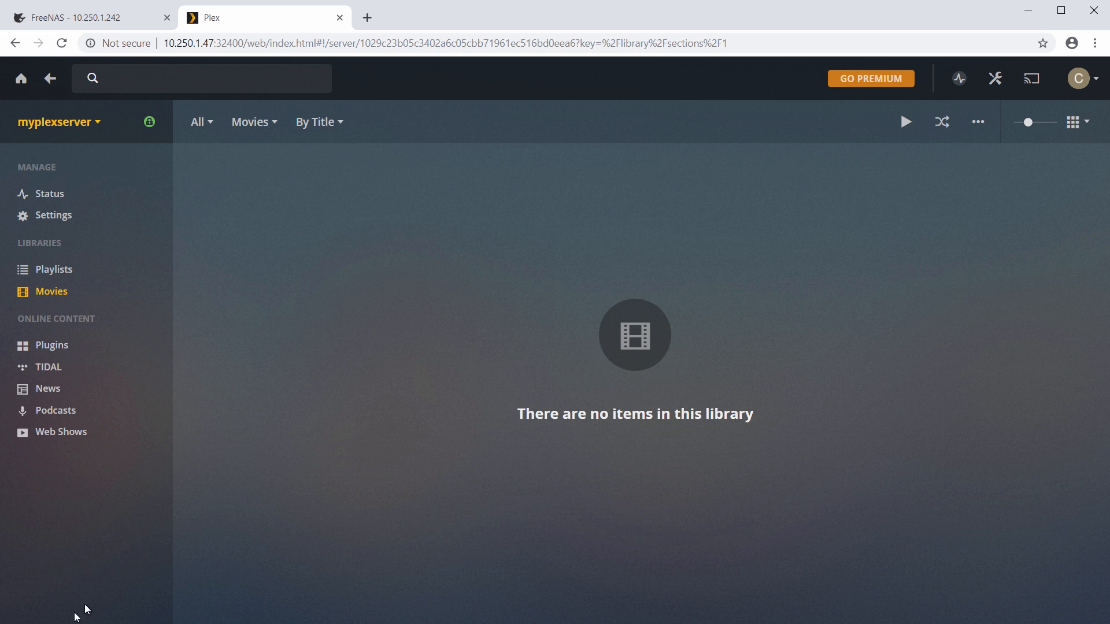
{"action": "key", "text": "alt+Tab"}
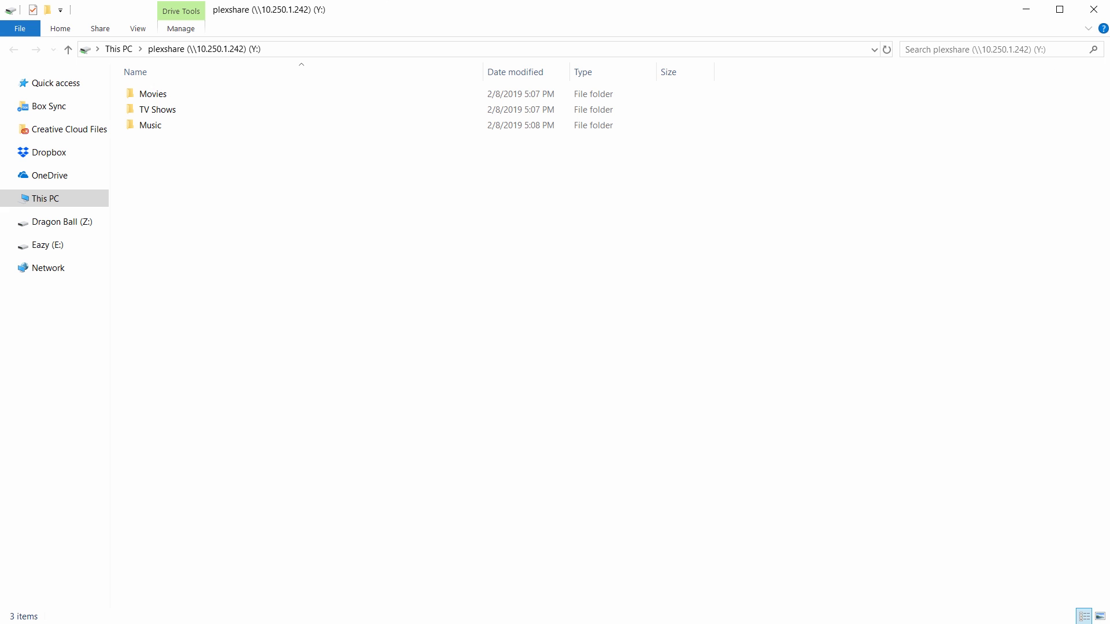
Open Y:\Movies and drag the four MP4 movie files into it.
{"action": "double_click", "coordinate": [144, 94]}
{"action": "left_click_drag", "start_coordinate": [0, 81], "coordinate": [320, 298]}
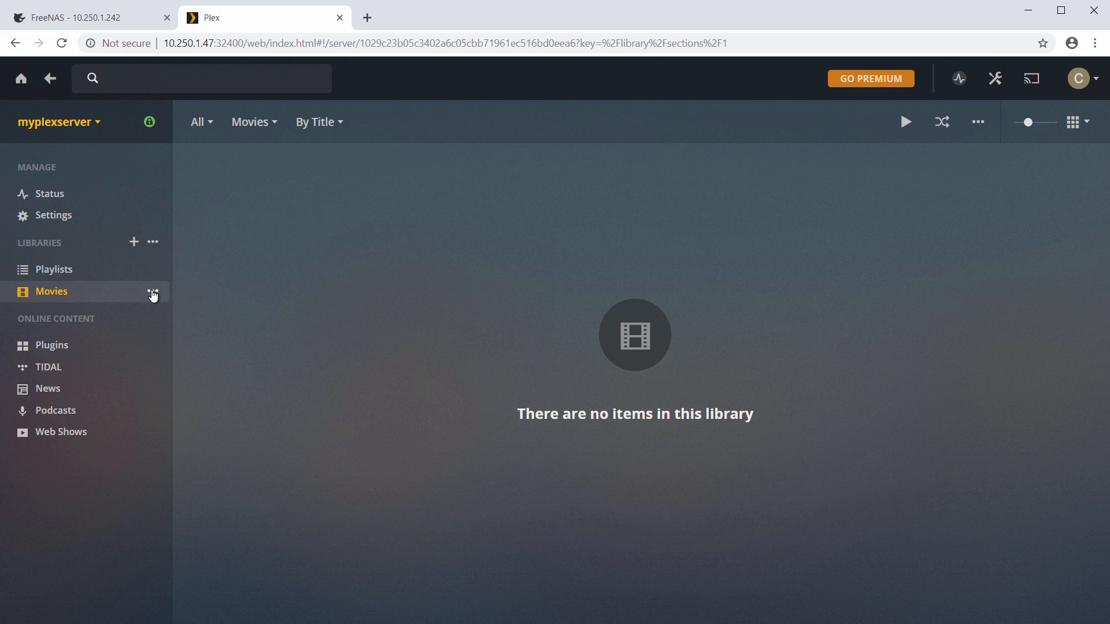
Scan the Movies library files, then play Amityville 1992: It's About Time.
{"action": "left_click", "coordinate": [152, 292]}
{"action": "left_click", "coordinate": [201, 342]}
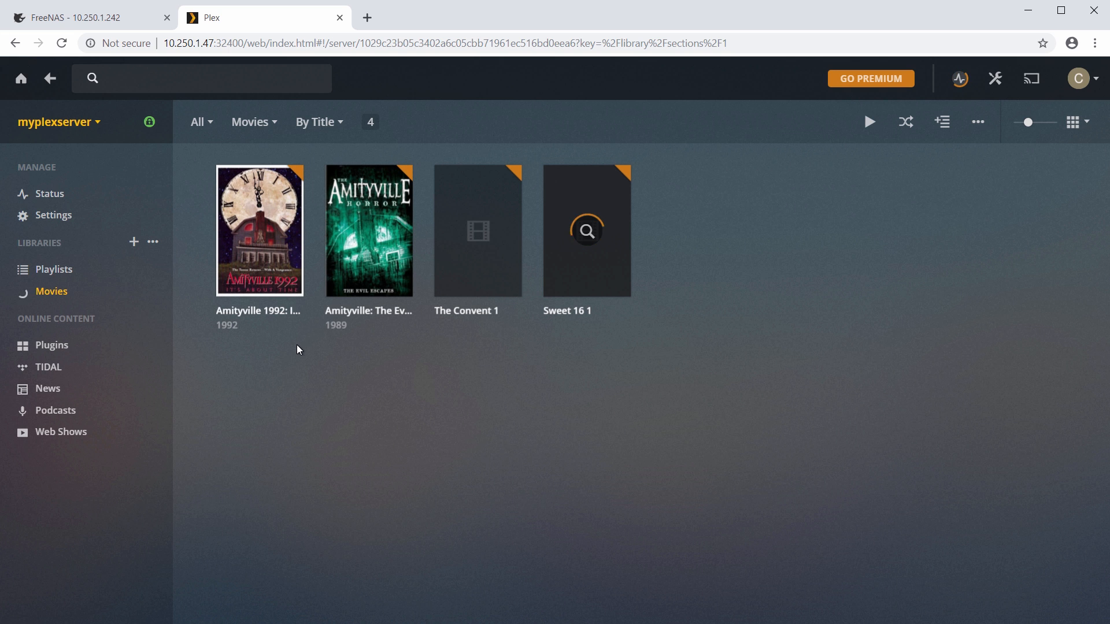
{"action": "mouse_move", "coordinate": [277, 257]}
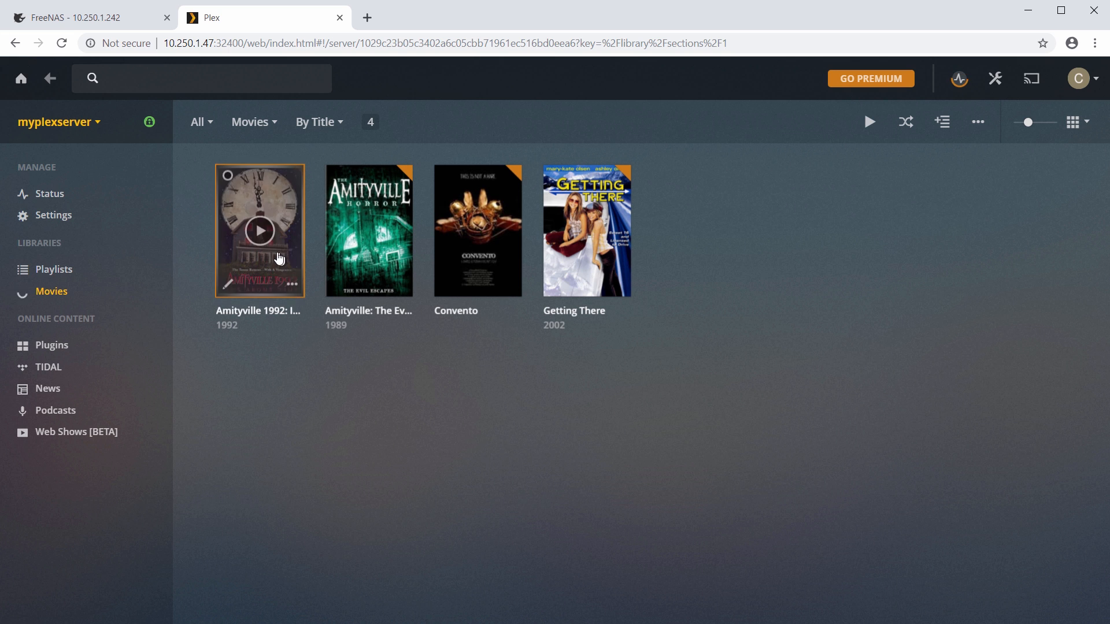
{"action": "left_click", "coordinate": [281, 264]}
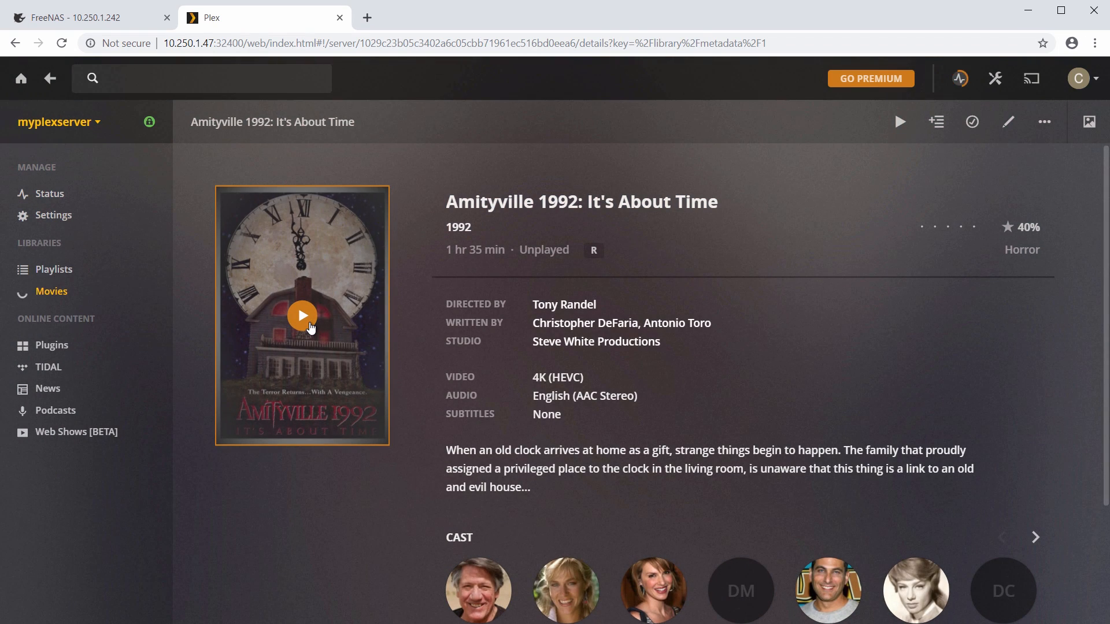
{"action": "left_click", "coordinate": [303, 316]}
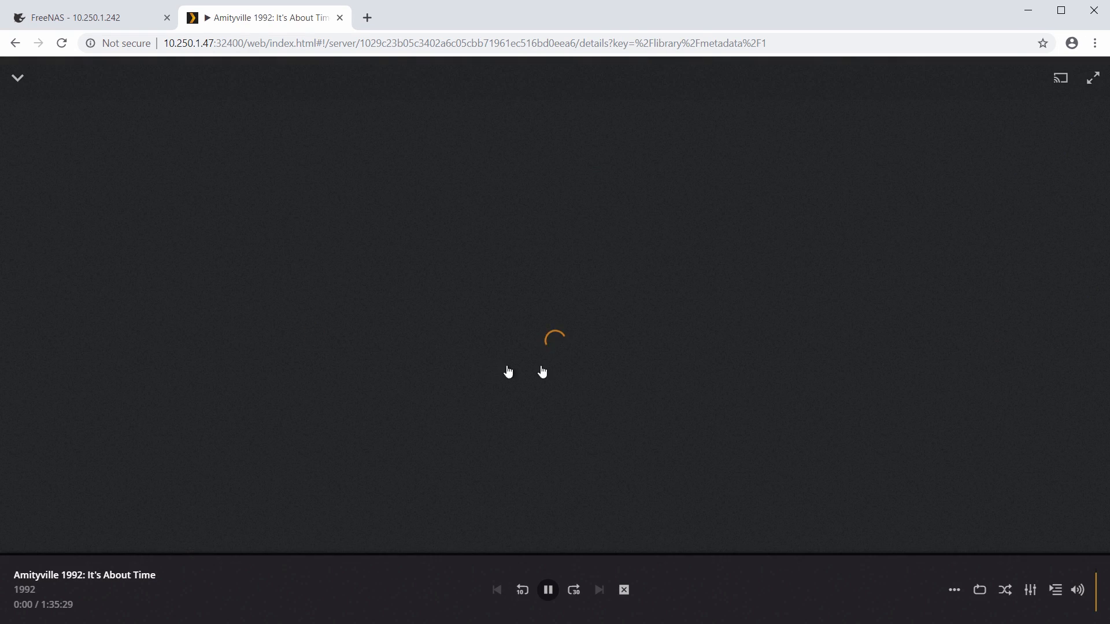